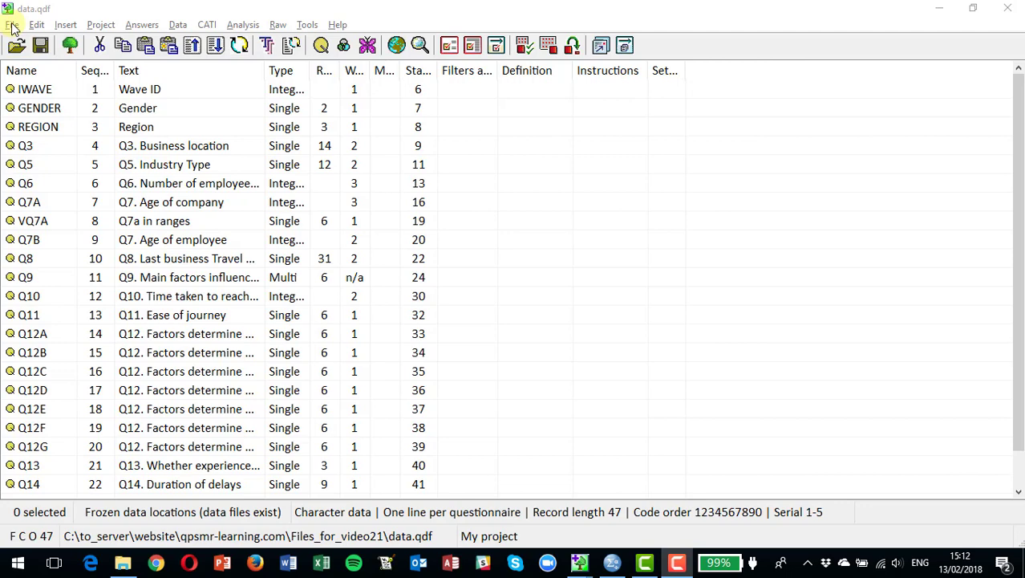
- Export the whole project and data from new.asc to triple-s XML and ASC, saved as data Exported.qdf
click(11, 27)
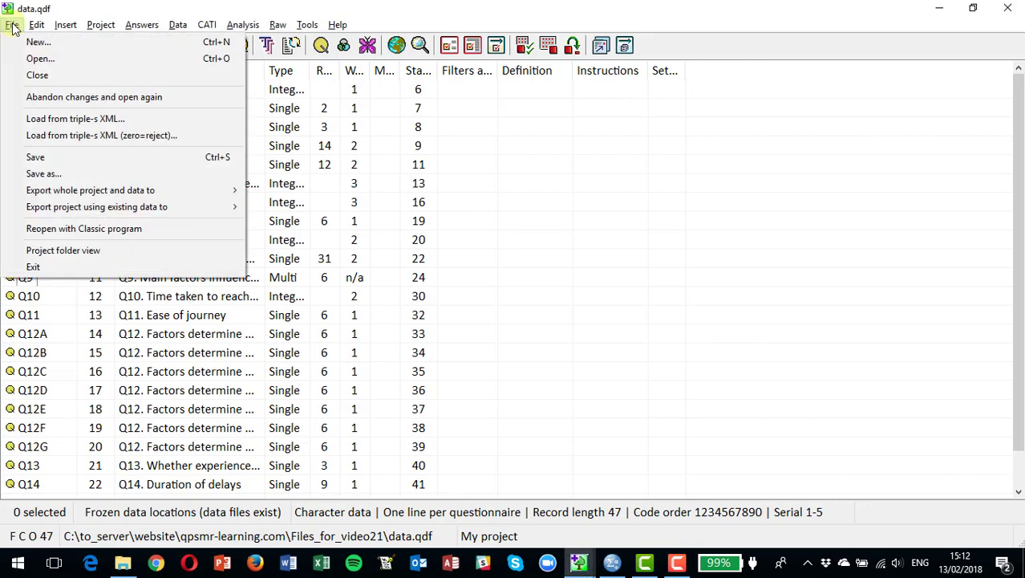
mouse_move(66, 192)
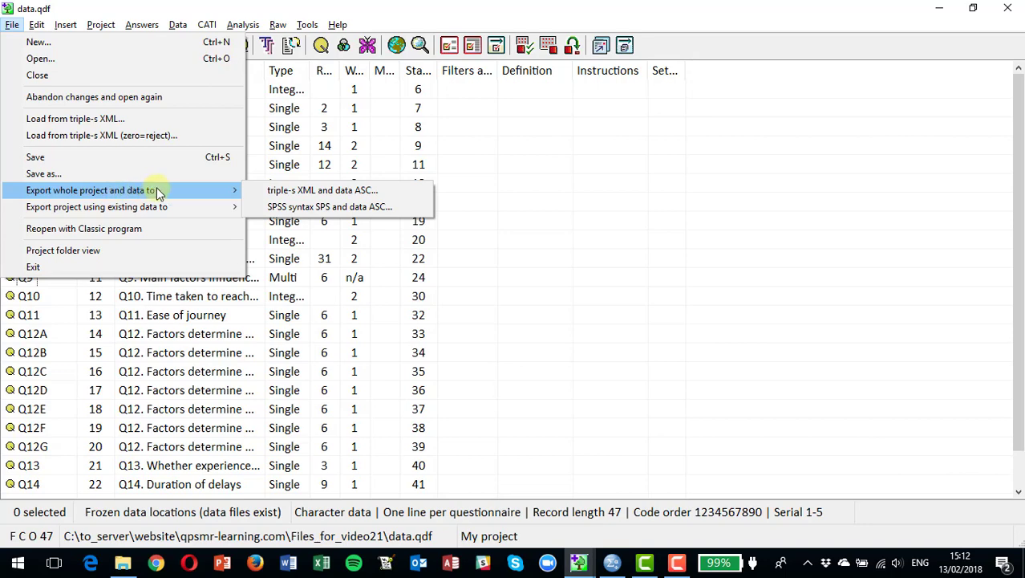
click(294, 193)
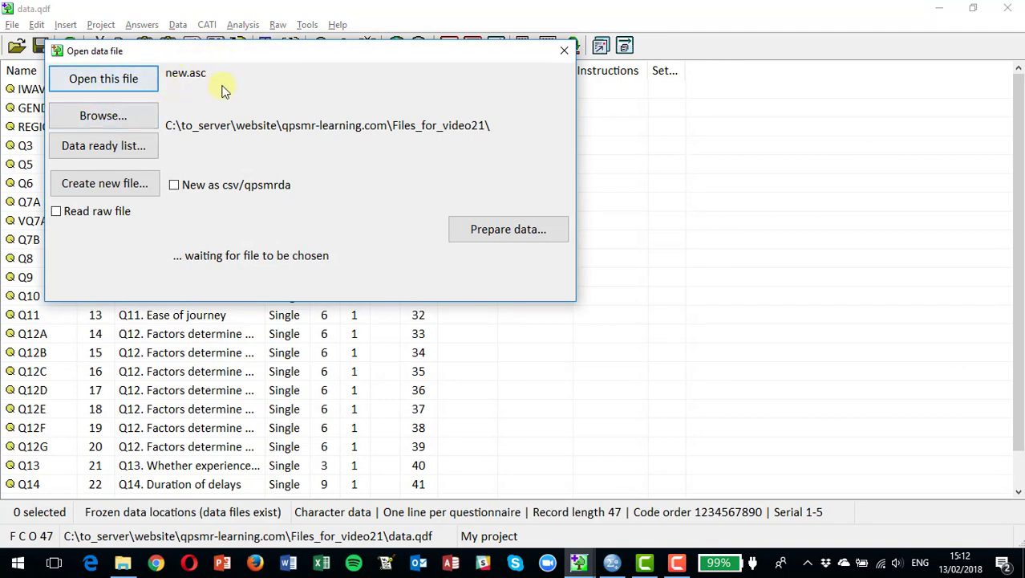
click(96, 81)
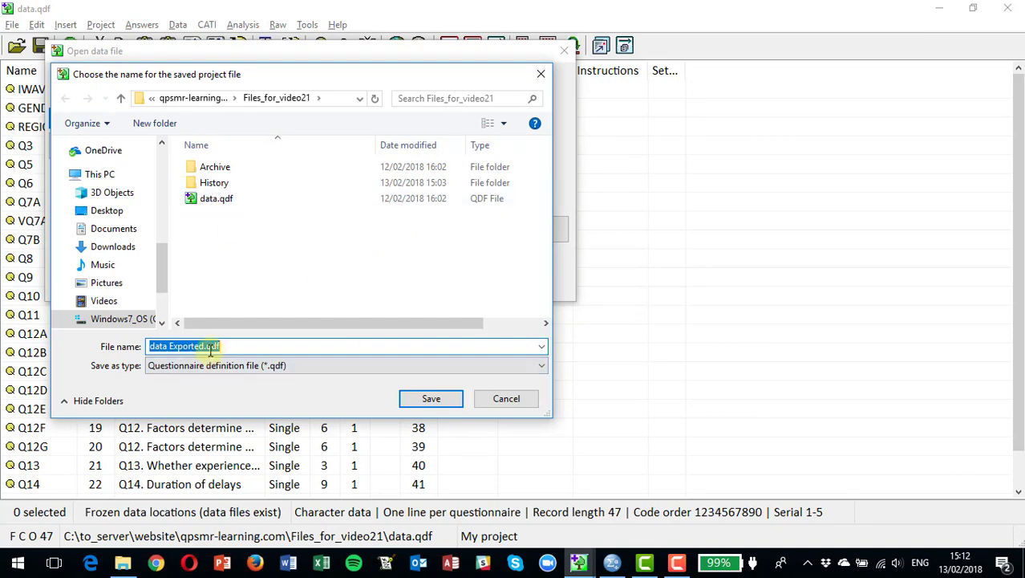
click(426, 402)
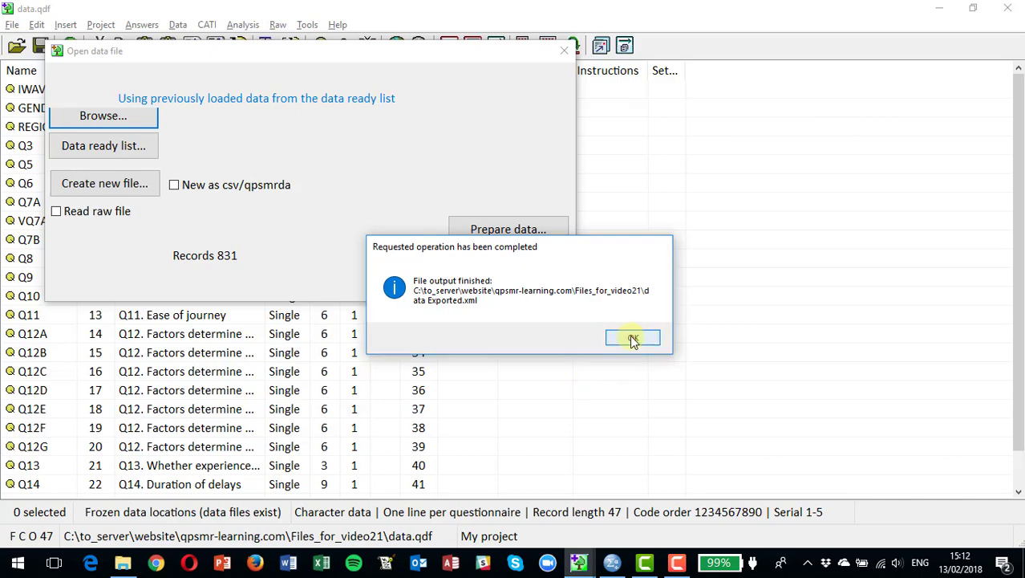
click(632, 338)
click(633, 338)
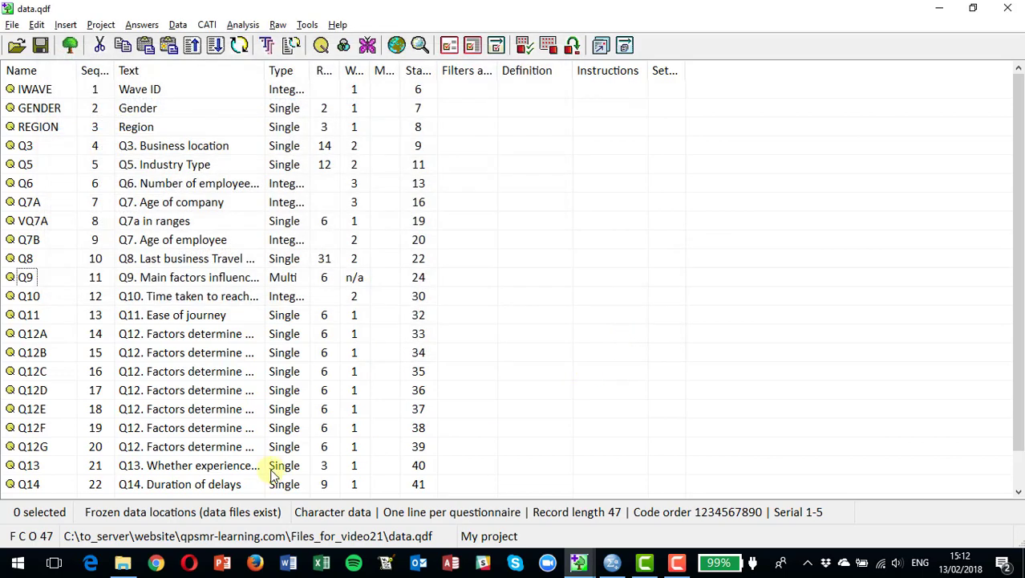
- Switch to File Explorer, locate the exported ASC and XML files, and view the contents of data Exported.xml
click(124, 564)
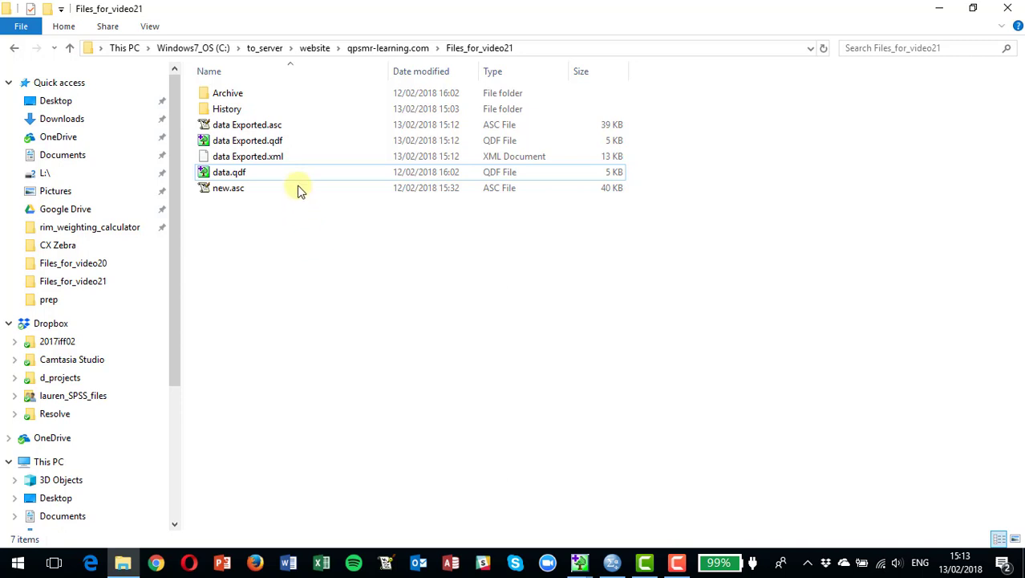
click(272, 159)
ctrl+click(271, 126)
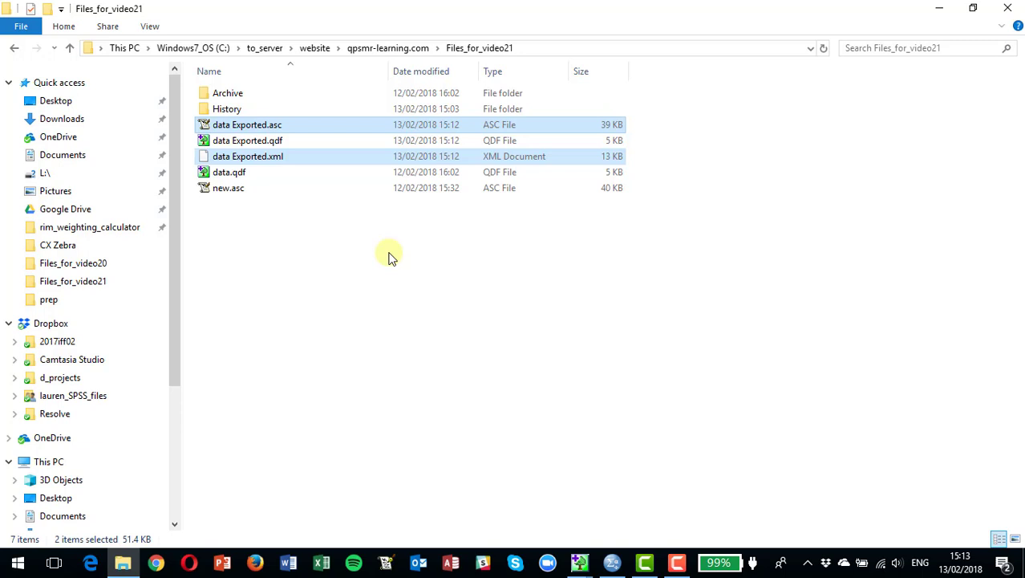
click(284, 163)
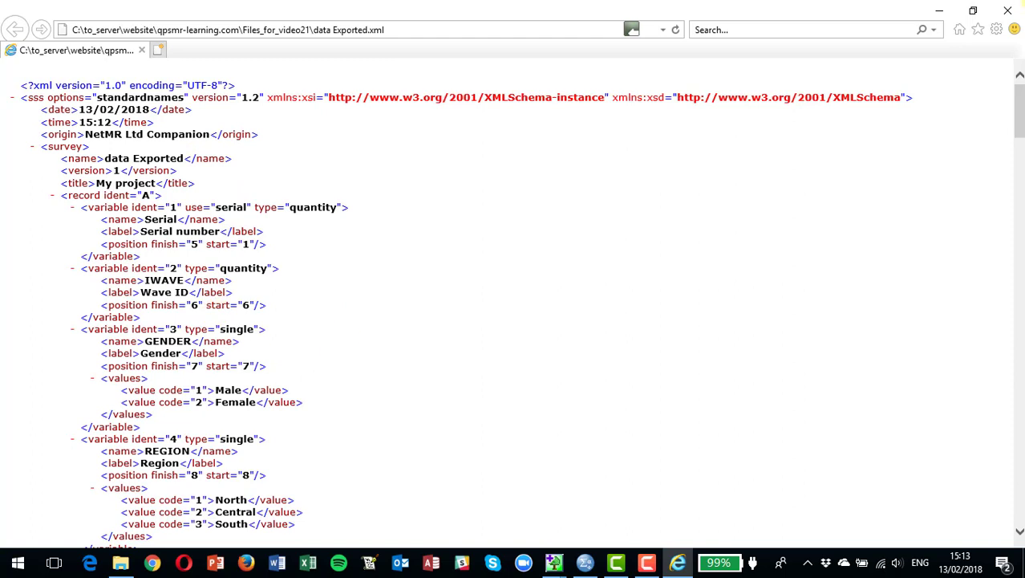
click(1010, 13)
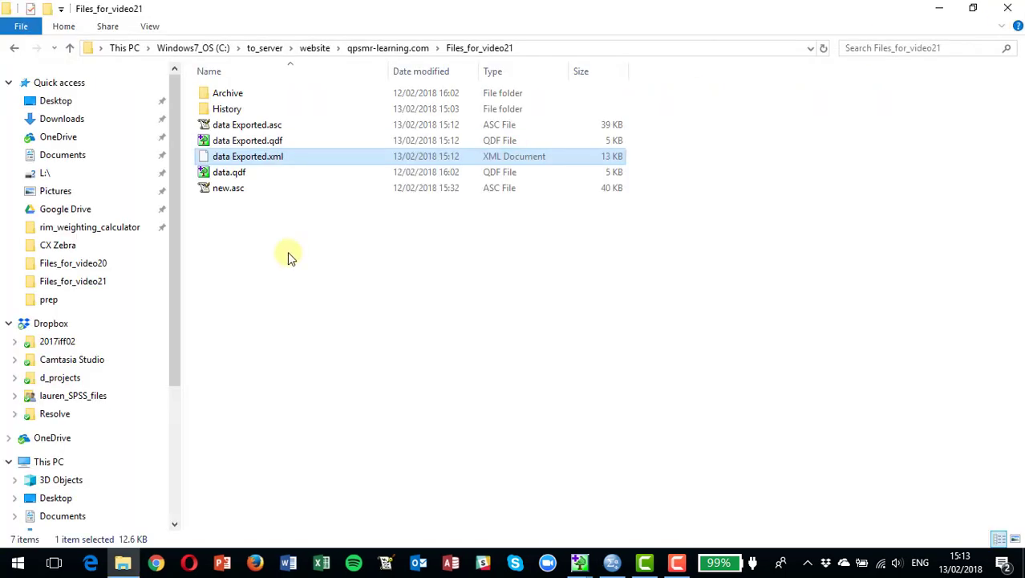
- Return to the QPSMR project and start exporting the whole project and data to SPSS syntax and ASC from new.asc
key(alt+Tab)
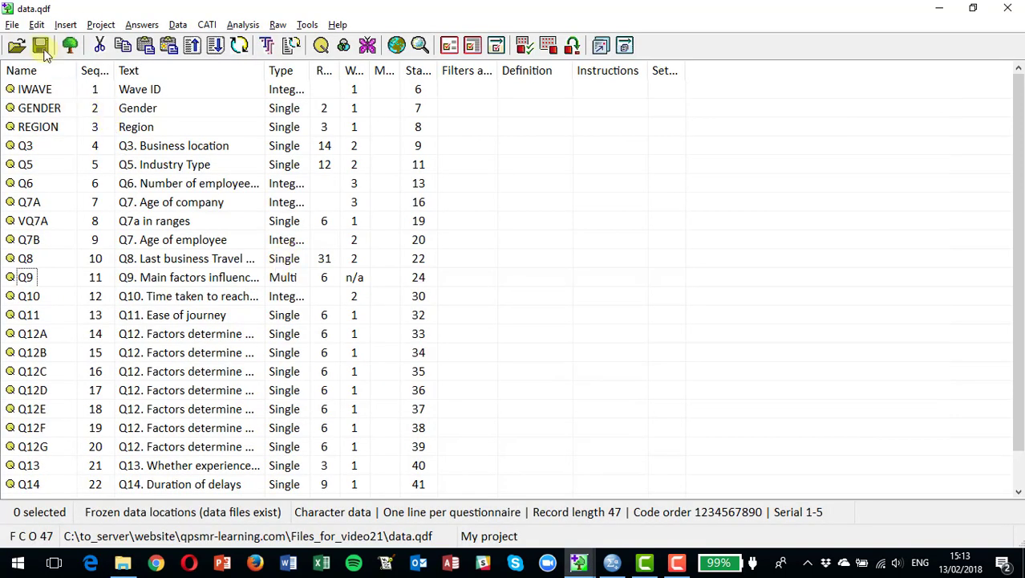
click(12, 25)
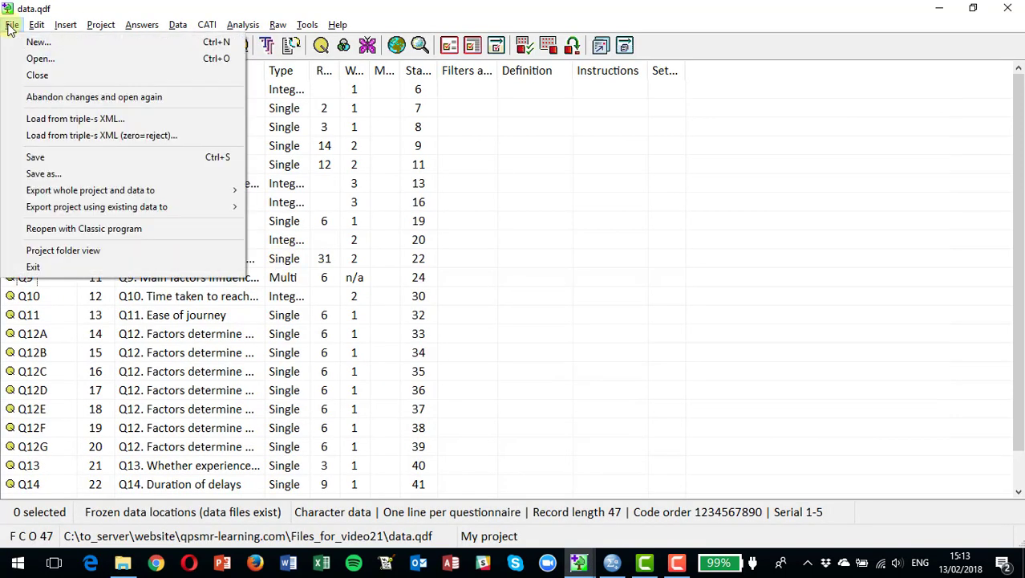
mouse_move(84, 193)
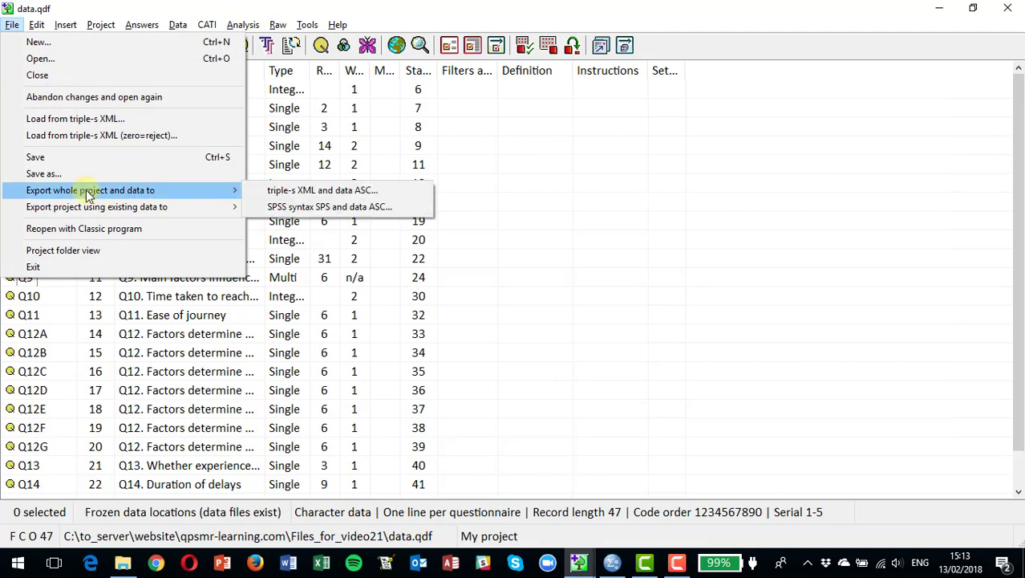
click(341, 207)
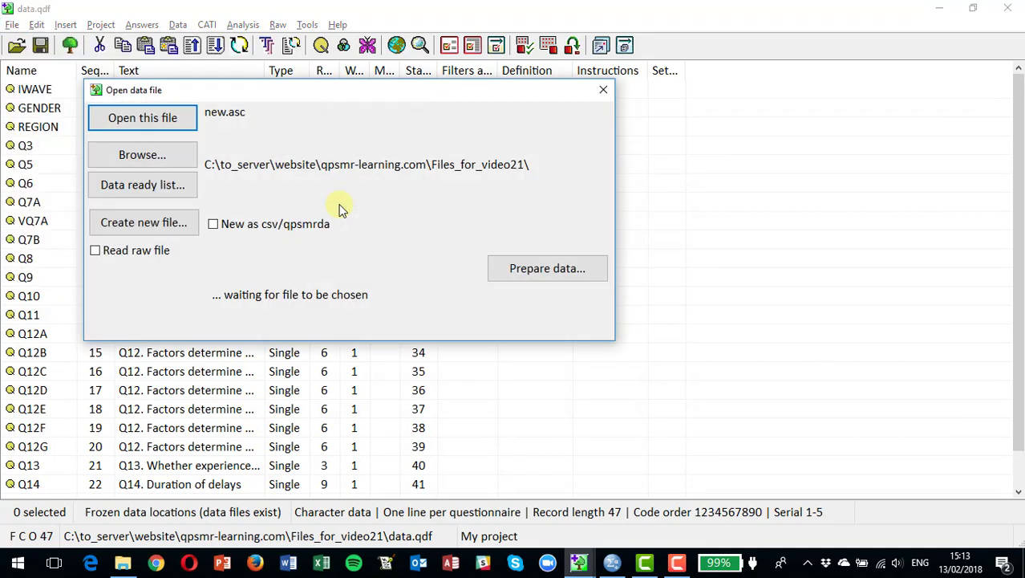
click(138, 127)
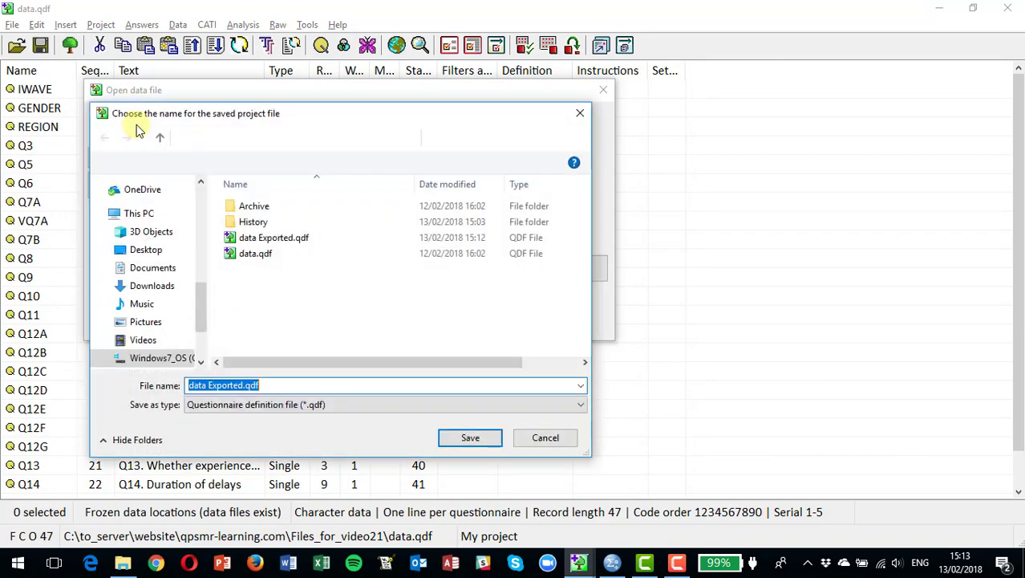
- Name the export data Exported SPSS.qdf and save it
click(246, 385)
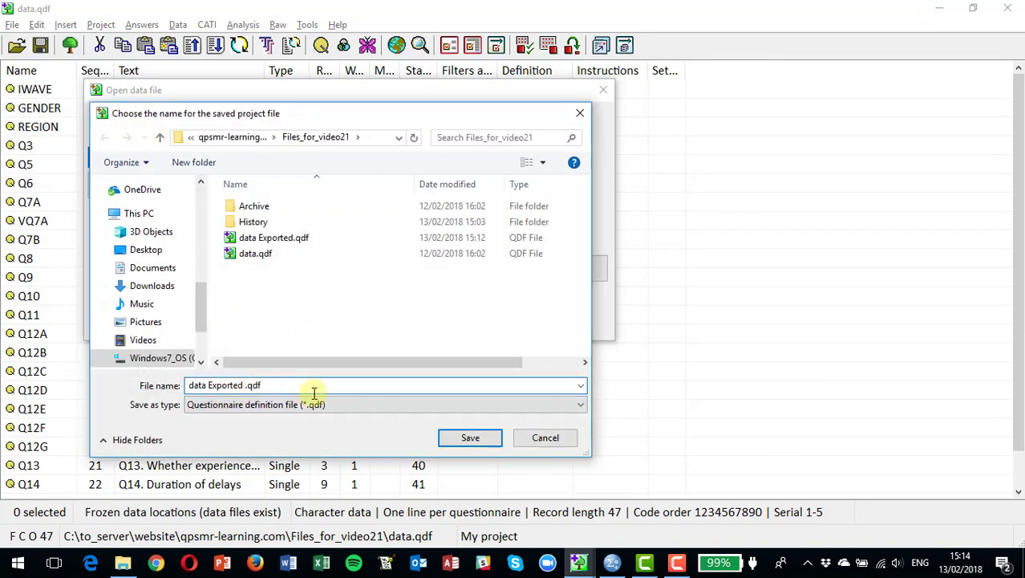
text(S)
key(BackSpace)
text(SOPS)
key(BackSpace)
key(BackSpace)
key(BackSpace)
text(OSS)
key(BackSpace)
key(BackSpace)
key(BackSpace)
text(PSS)
click(473, 439)
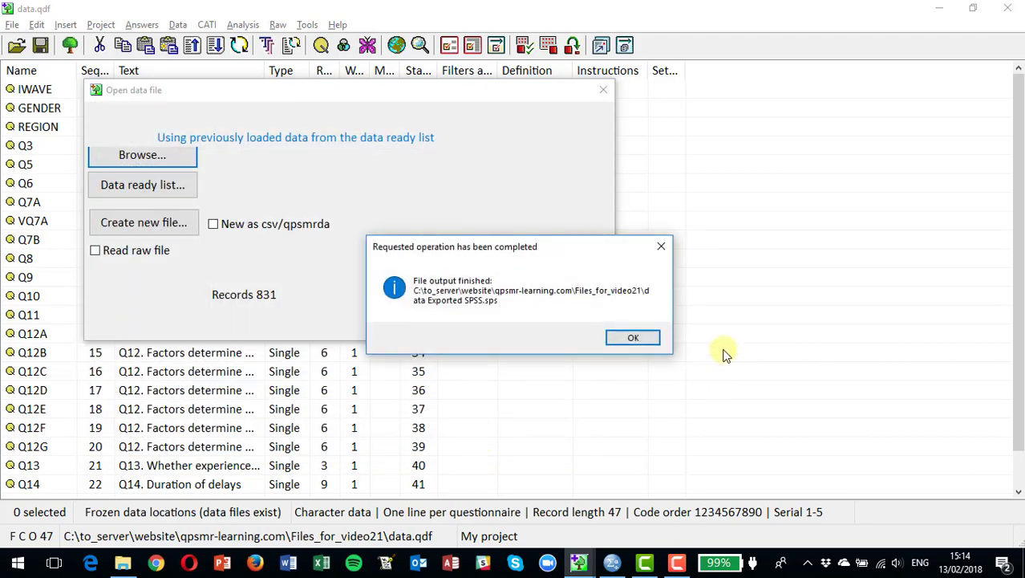
click(635, 338)
click(634, 340)
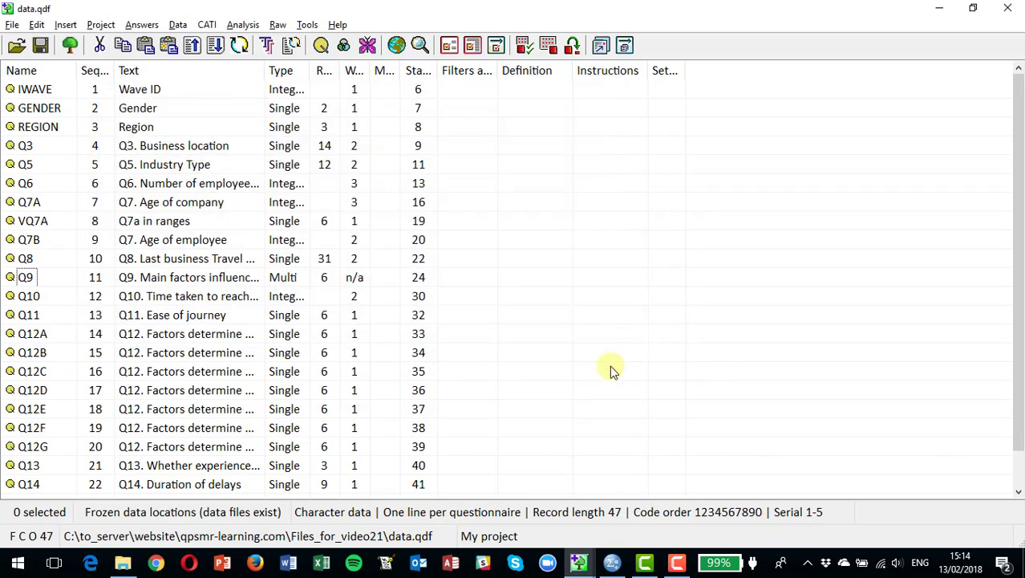
- Open data Exported SPSS.sps from File Explorer in SPSS and run the entire syntax
click(121, 566)
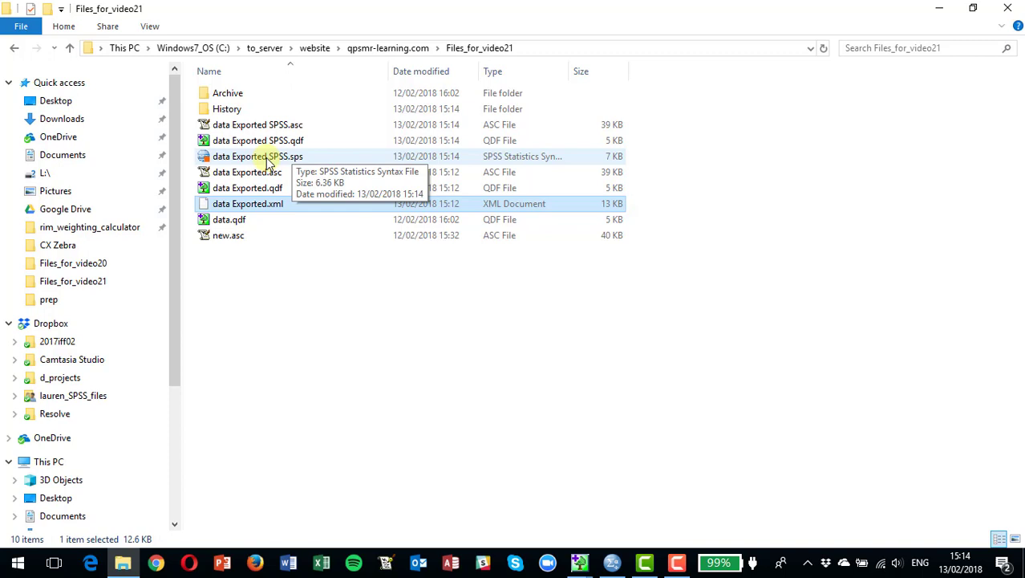
click(268, 160)
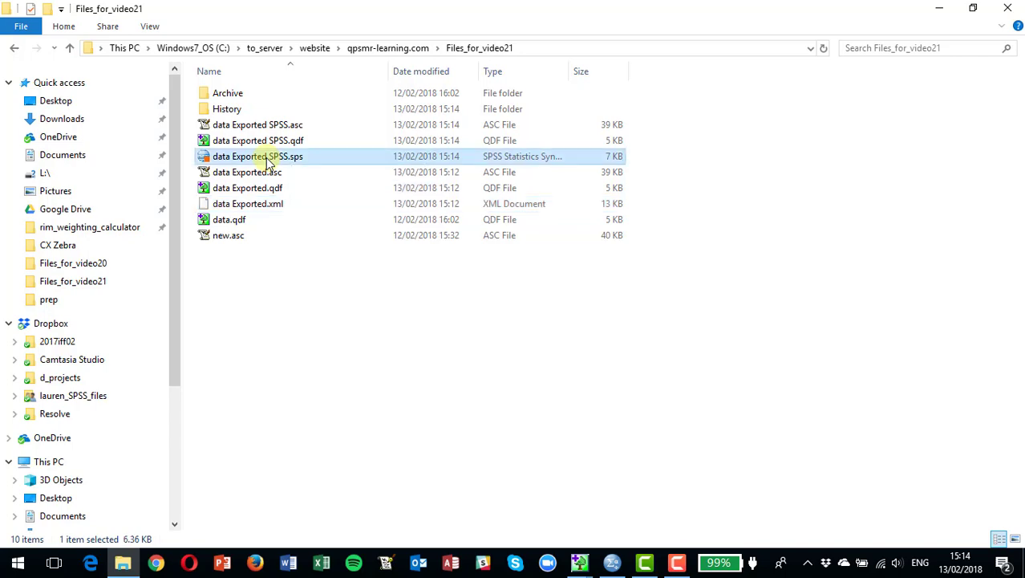
double_click(267, 159)
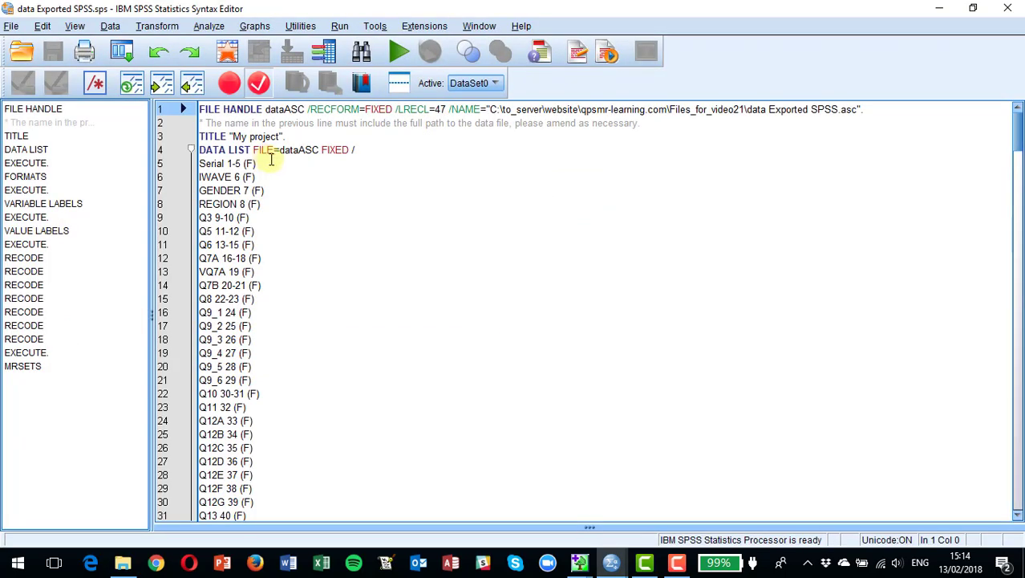
key(ctrl+a)
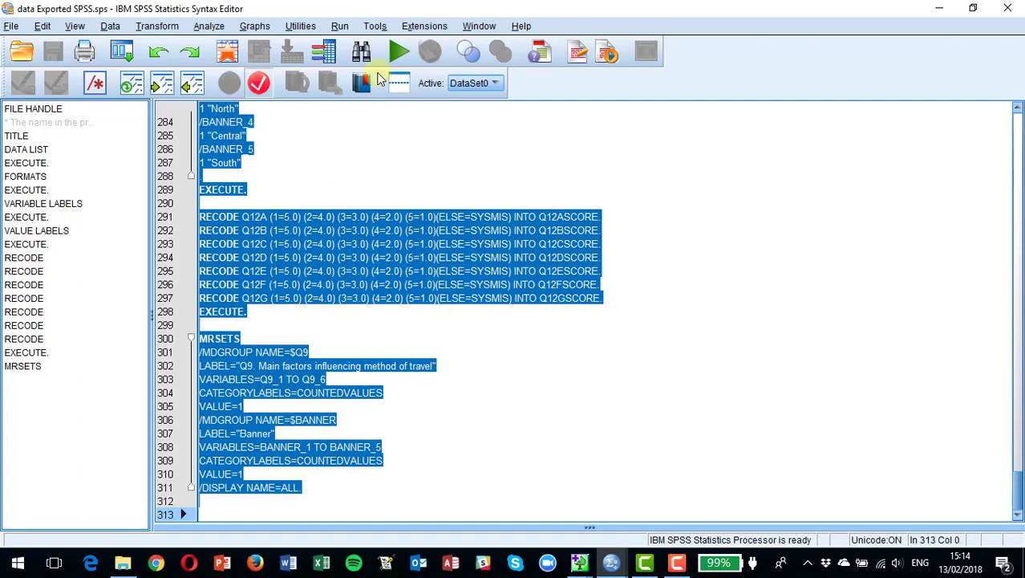
click(400, 54)
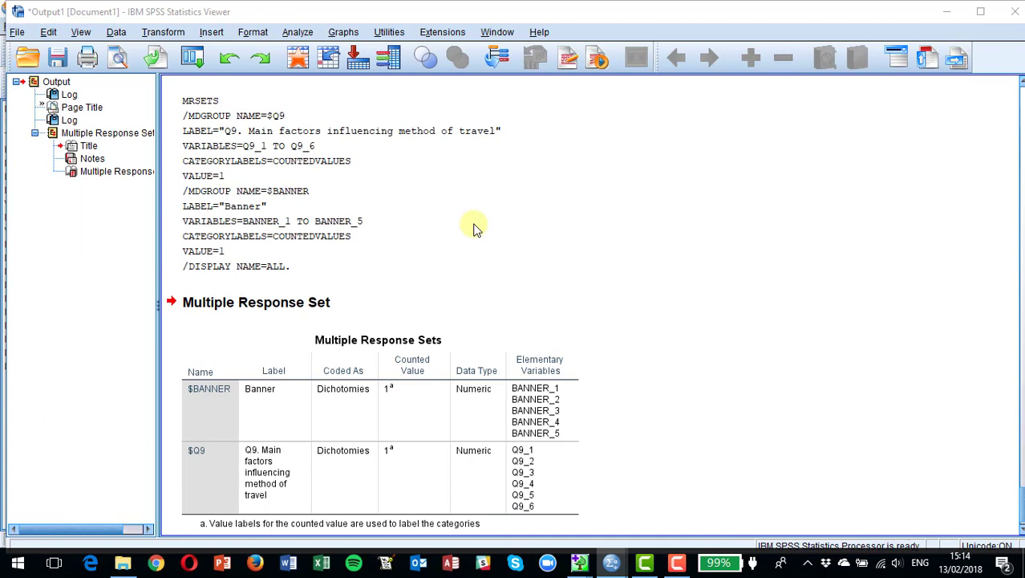
- Review the Multiple Response Sets table in the SPSS output and close the output viewer
scroll(518, 230, down, 1)
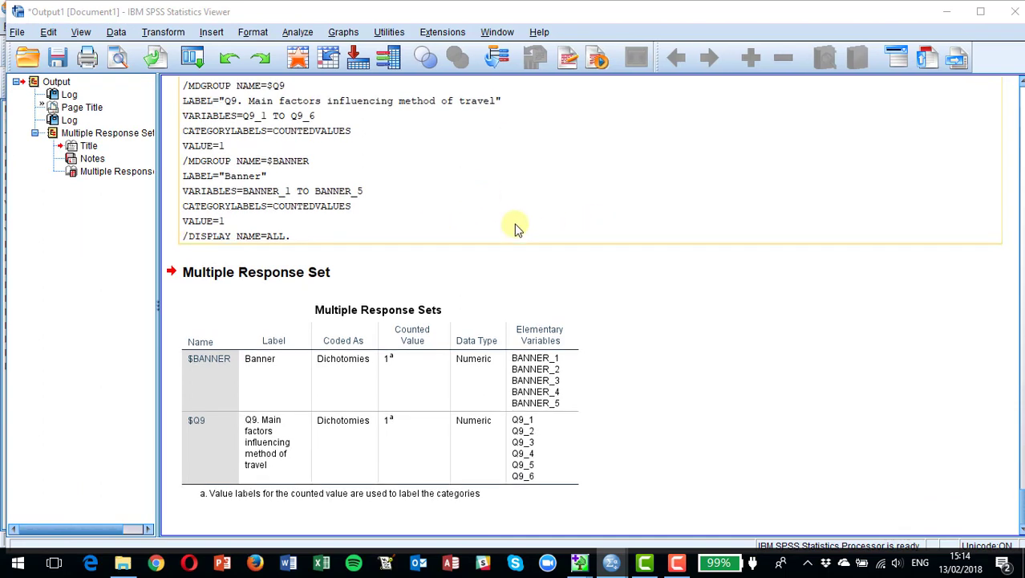
key(alt+Tab)
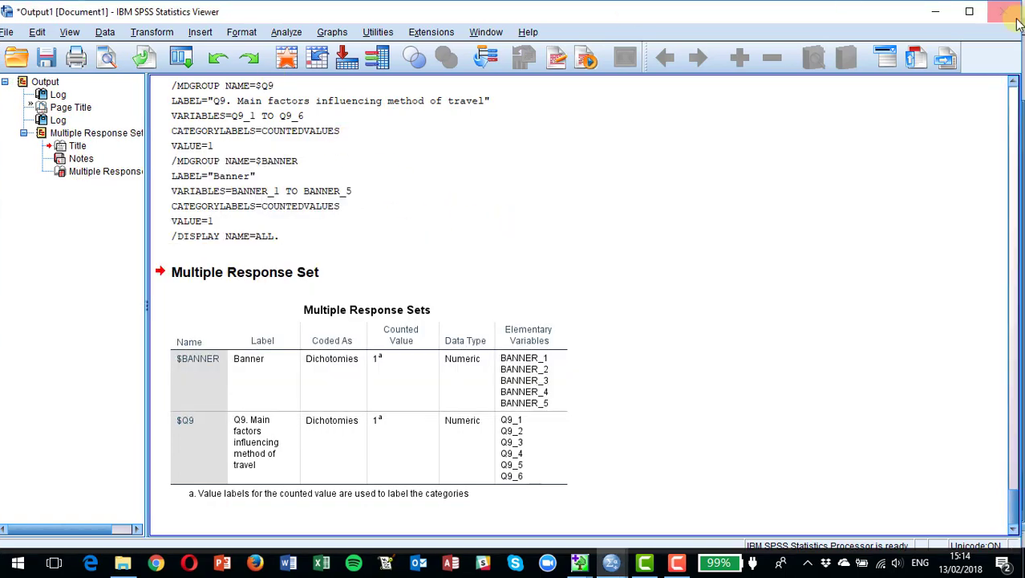
click(1008, 15)
click(508, 305)
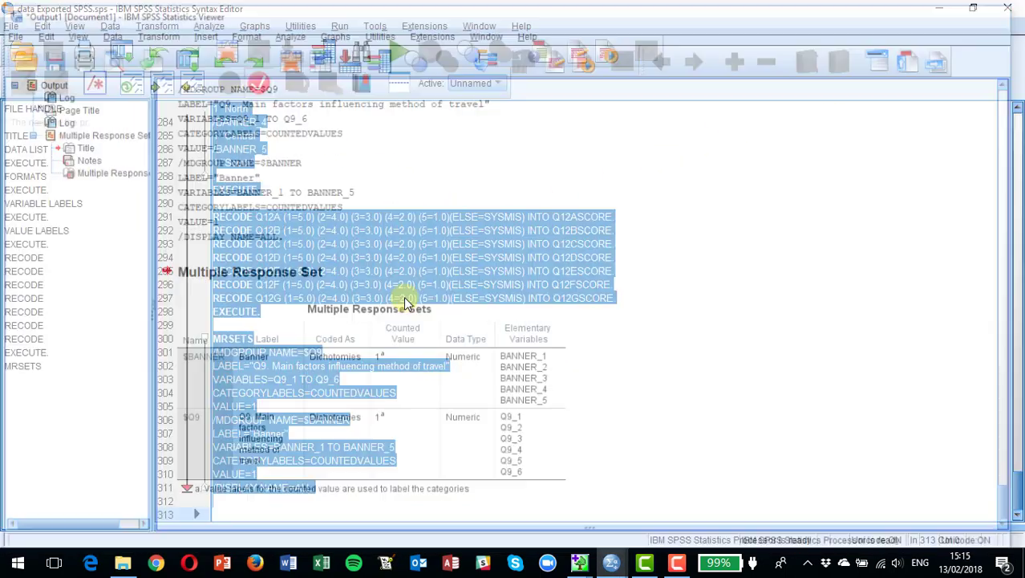
- Inspect the imported variables and data records in the SPSS Data Editor and exit SPSS
key(alt+Tab)
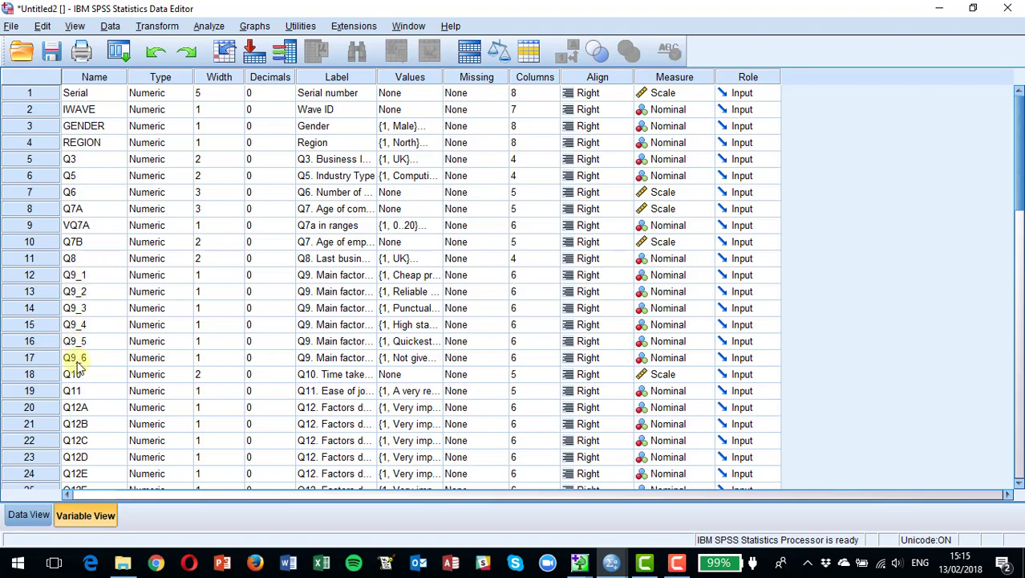
click(26, 514)
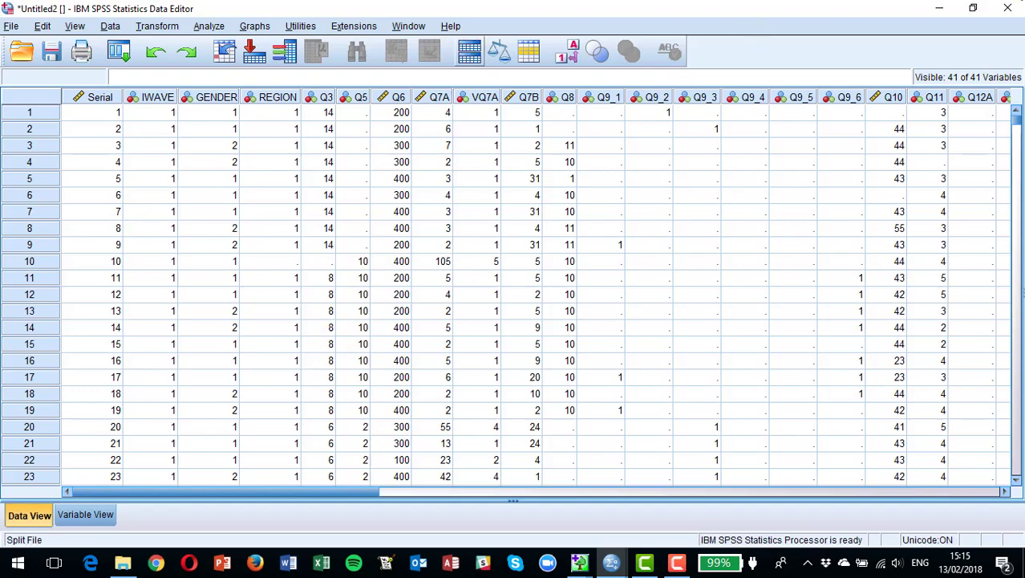
click(1009, 8)
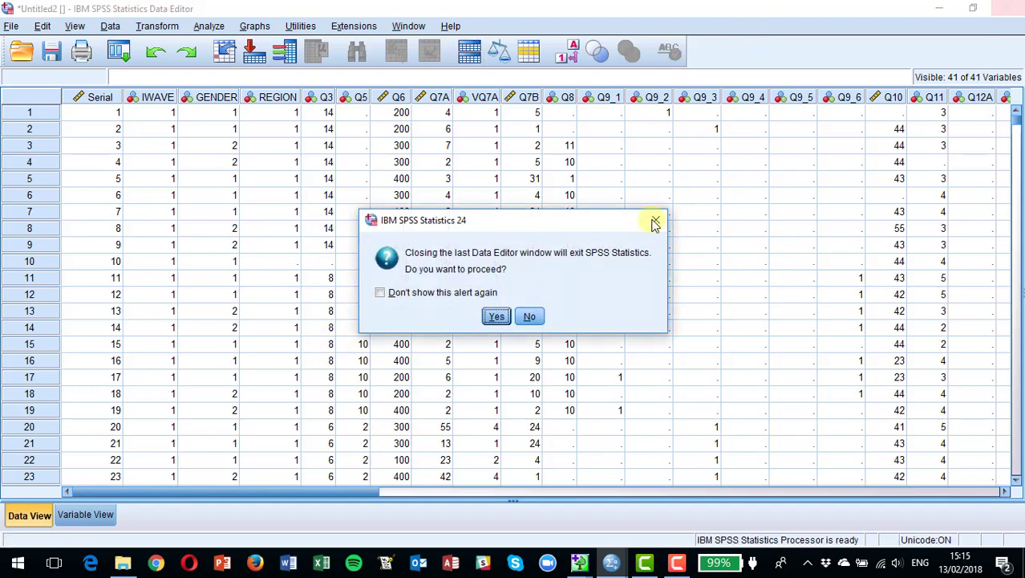
click(498, 316)
click(507, 317)
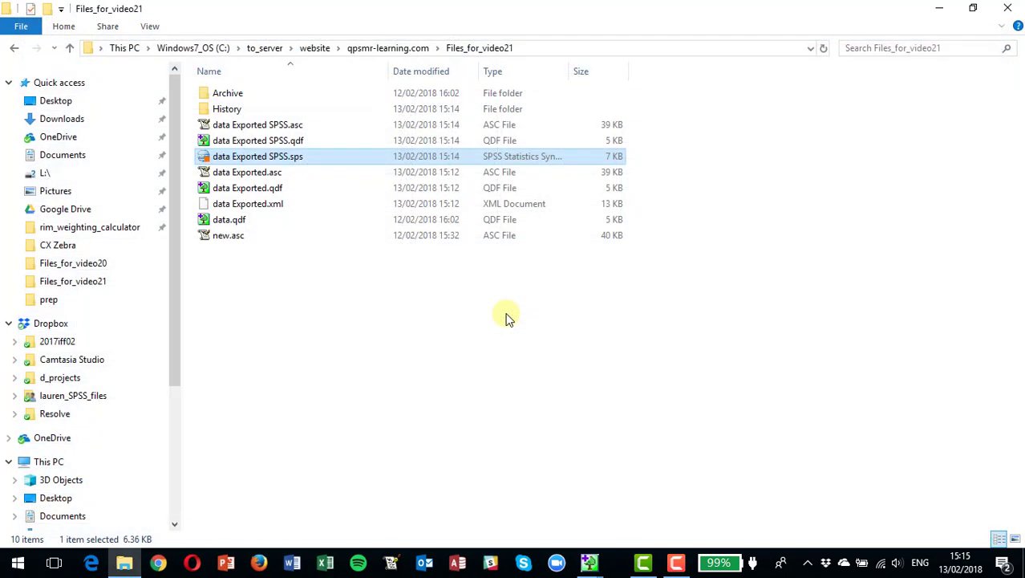
- Return to the QPSMR project, start a data export with new.asc as the source file, and advance to record selection
key(alt+Tab)
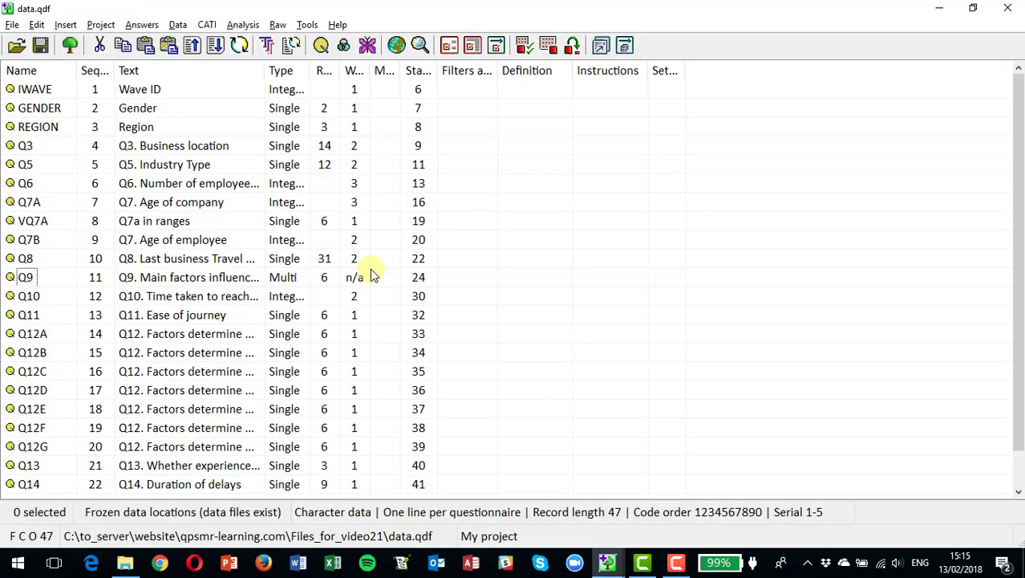
click(178, 26)
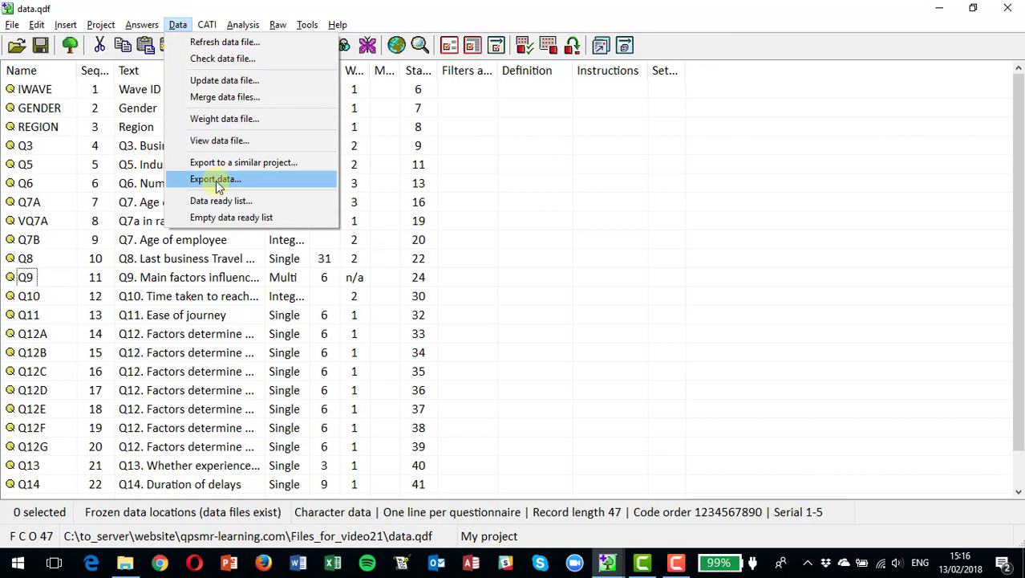
click(215, 180)
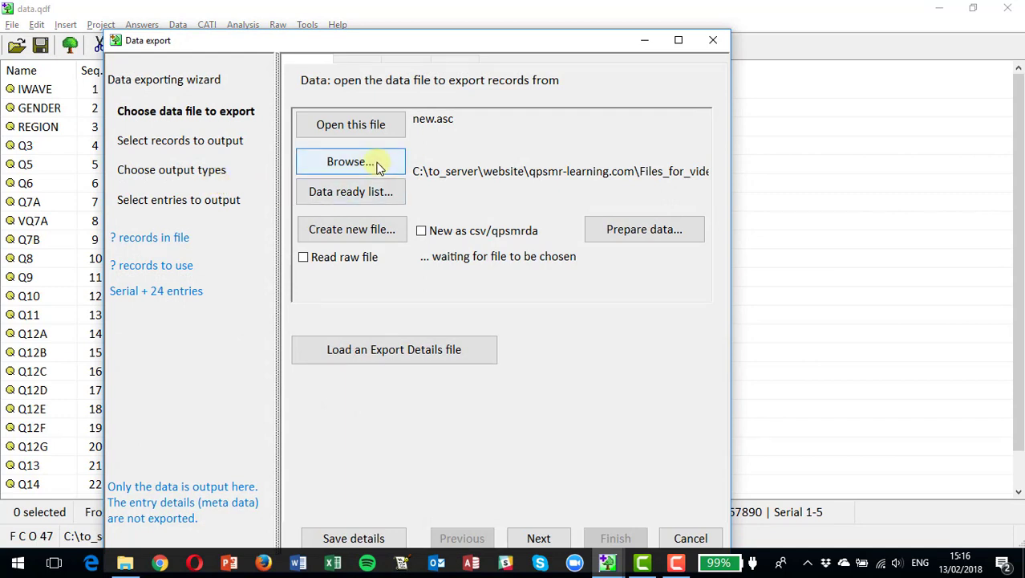
click(348, 126)
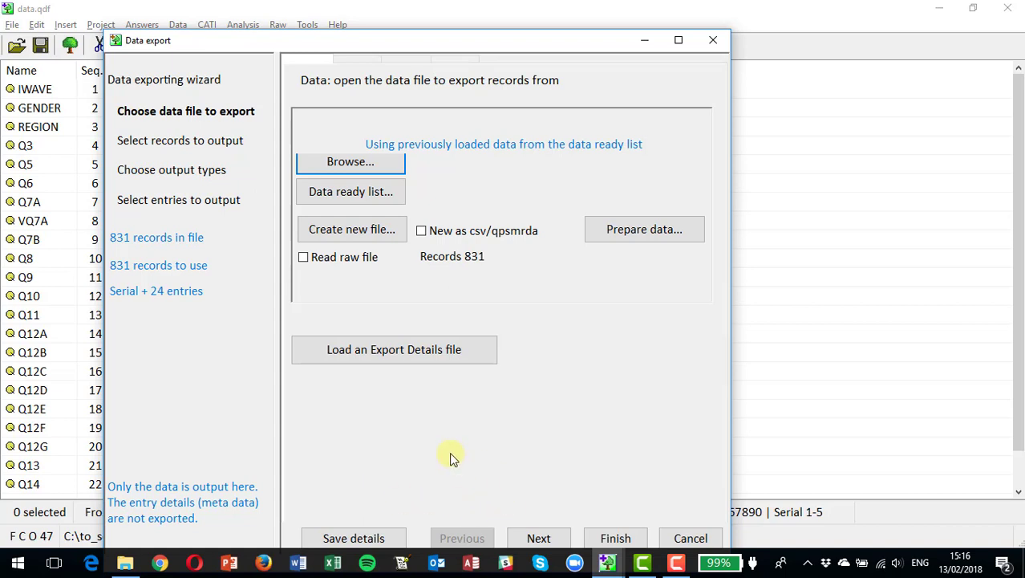
click(537, 539)
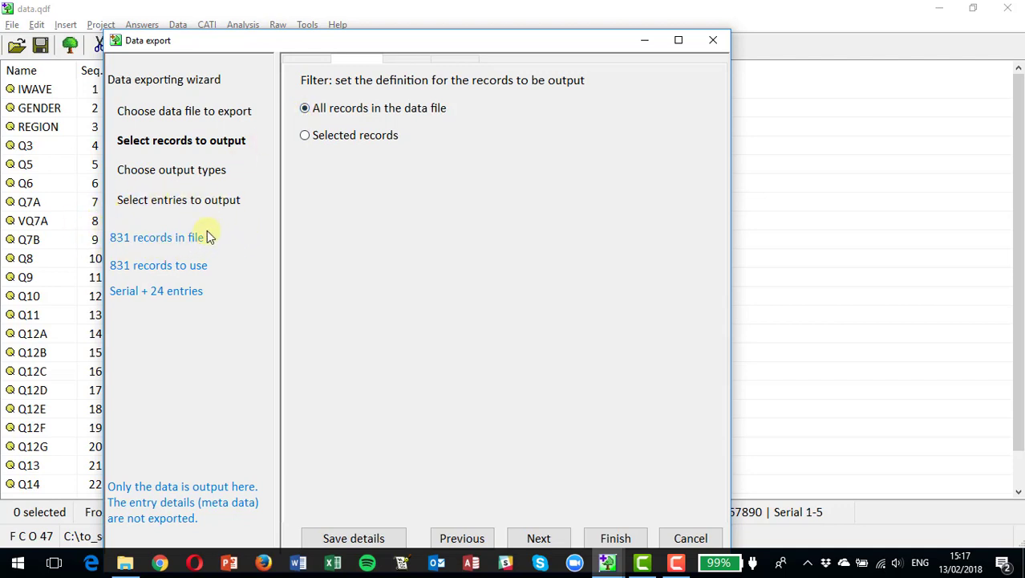
- Try limiting the export to selected records with the filter definition region/1, and revert to all records in the data file
click(305, 136)
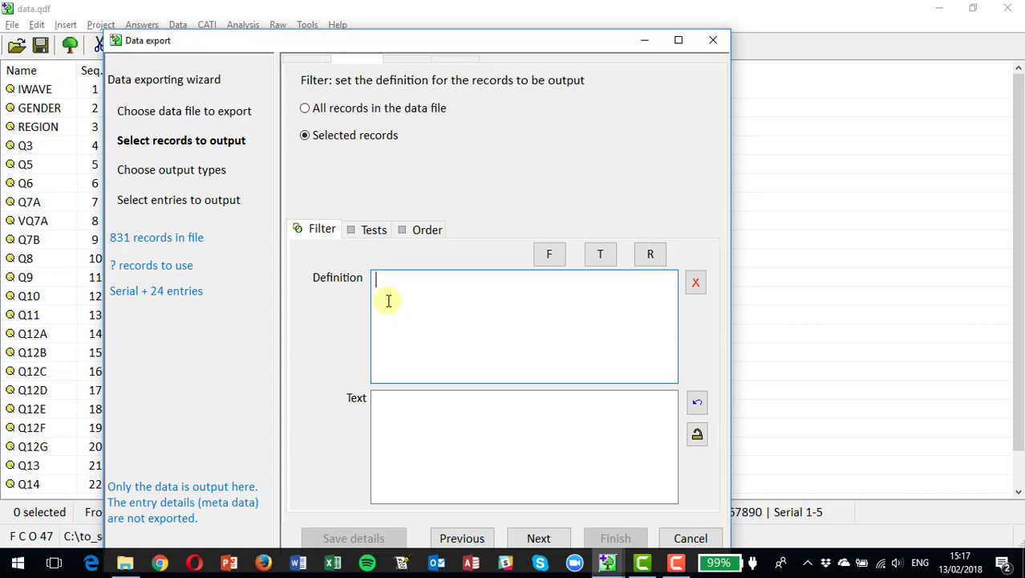
text(region/)
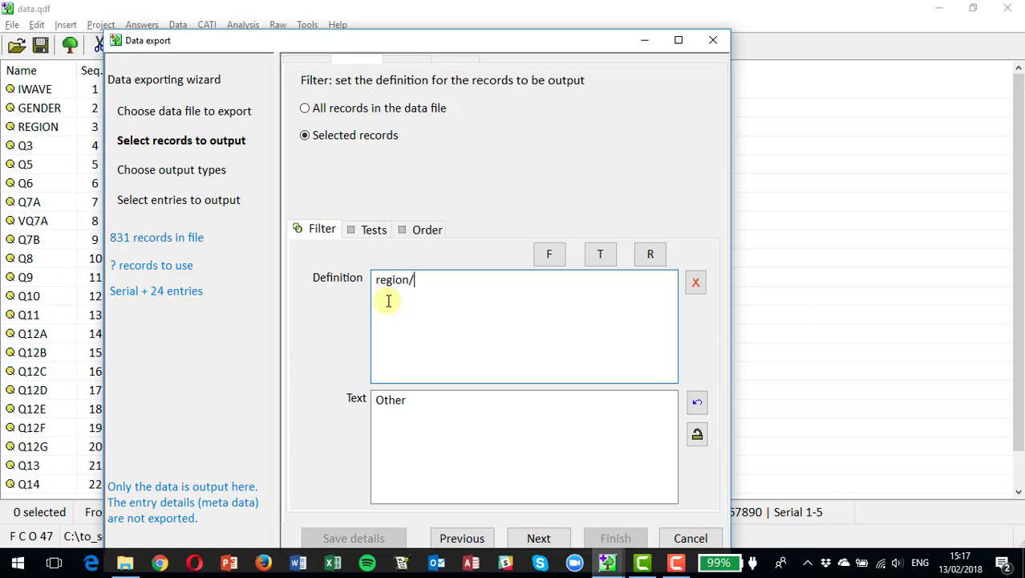
text(1)
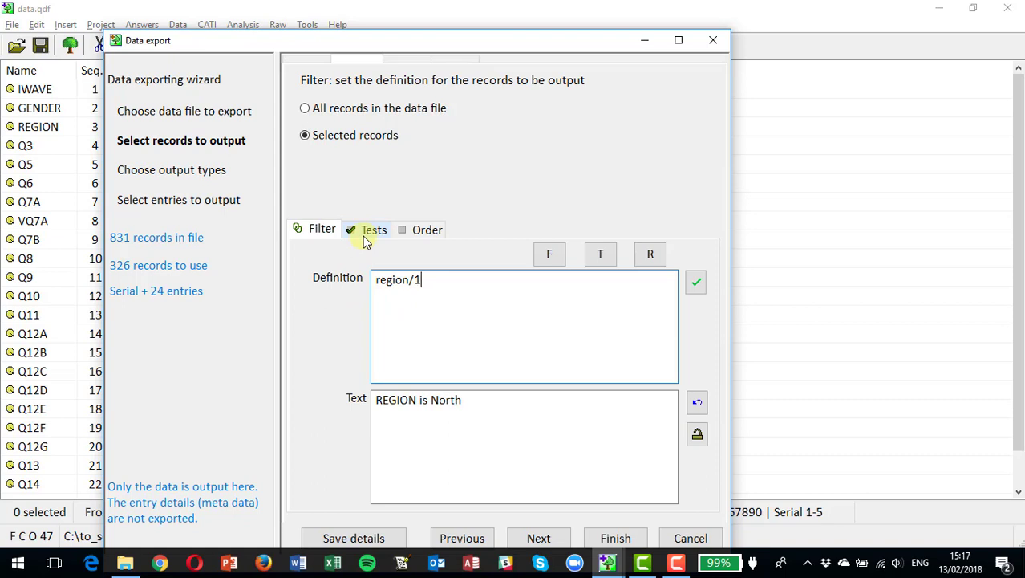
drag(433, 279, 362, 314)
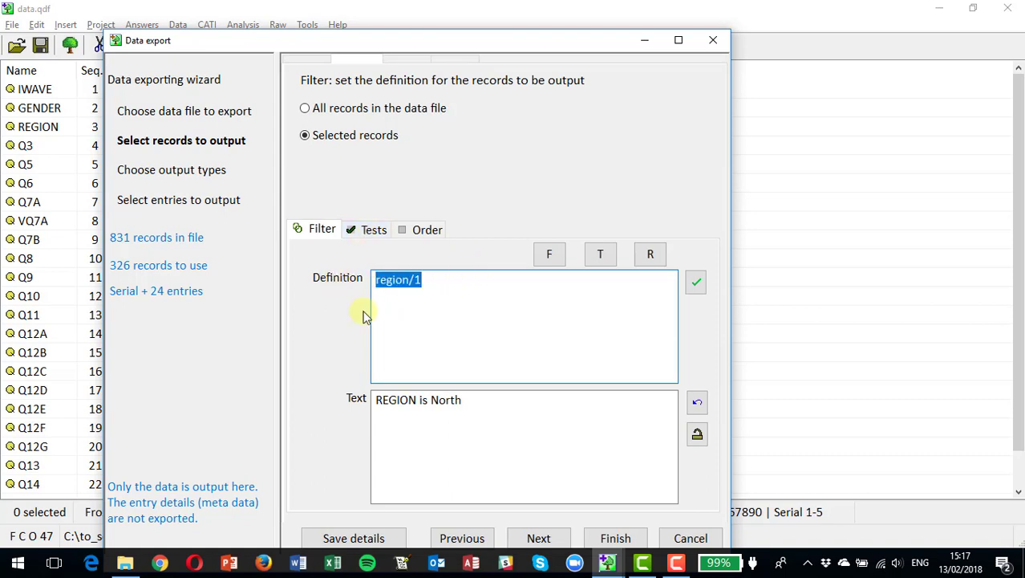
key(Delete)
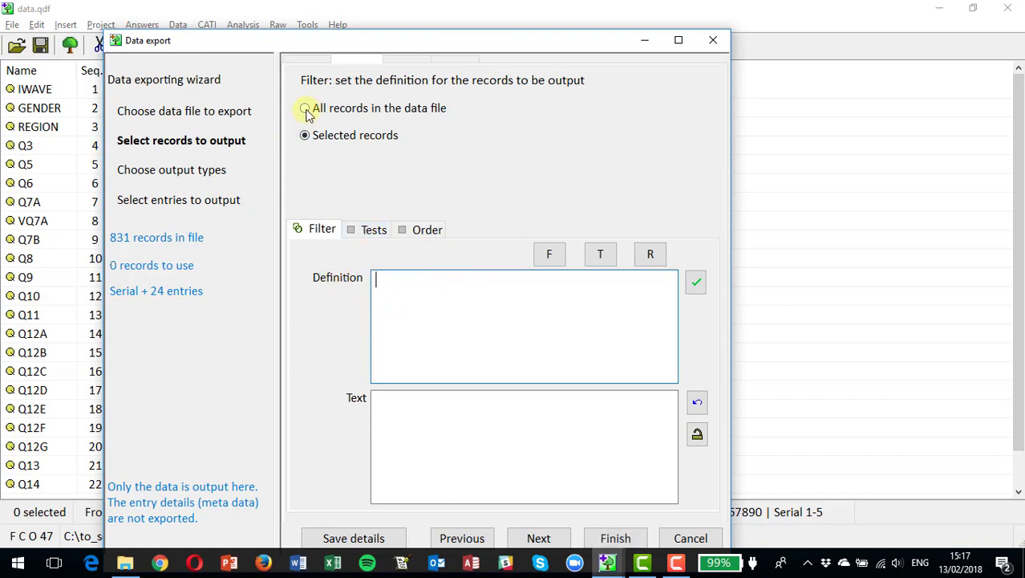
click(305, 109)
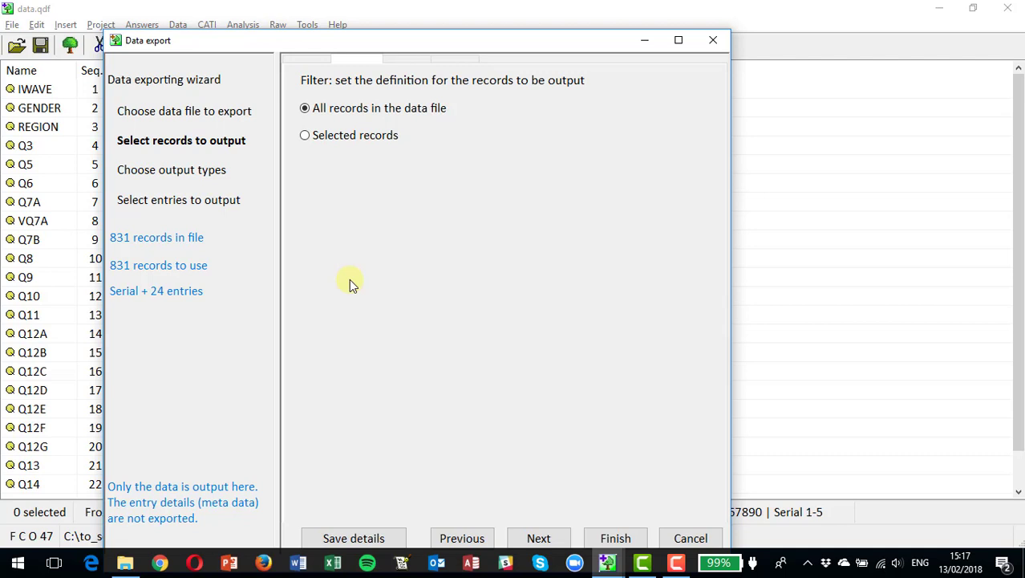
- Advance to the output types and exclude character, verbatim, date and time questions from the export
click(540, 538)
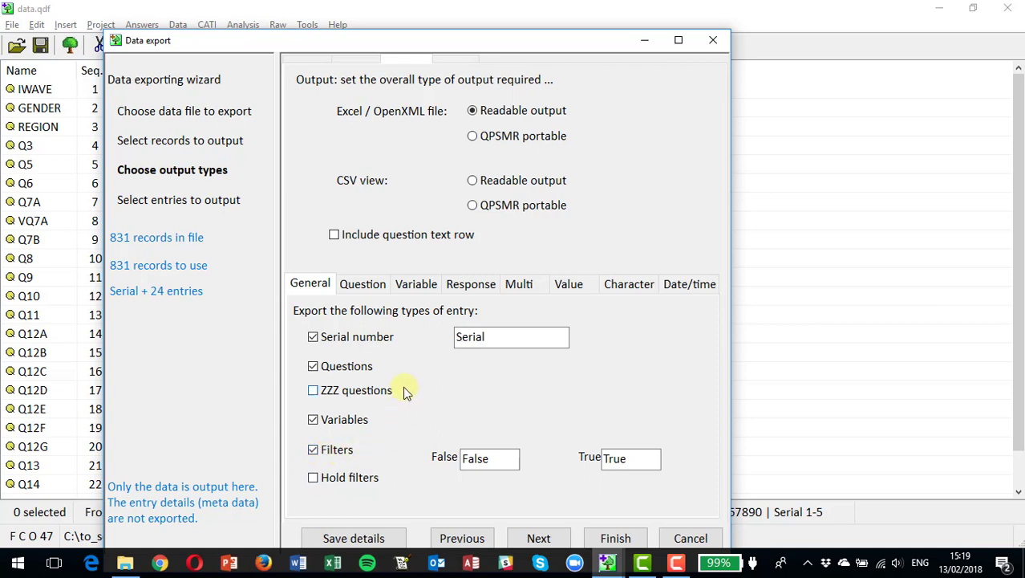
click(360, 290)
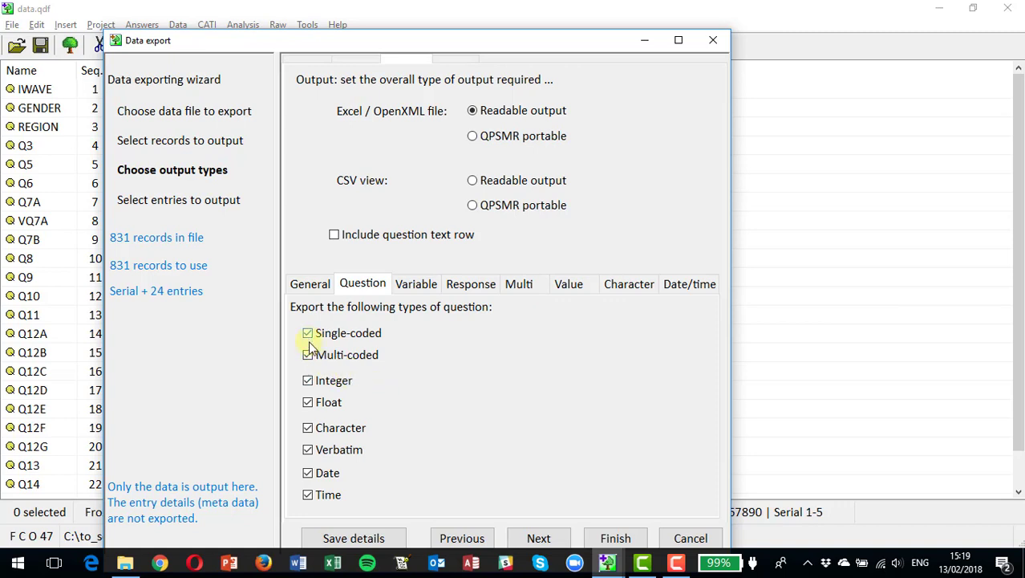
click(308, 451)
click(308, 474)
click(308, 496)
click(308, 428)
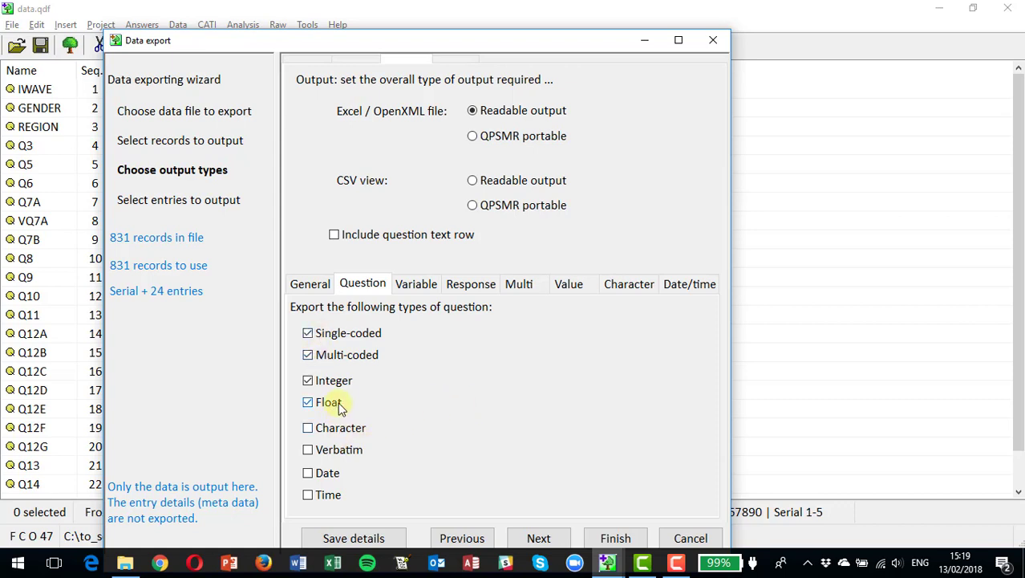
- Review the variable, response, multi-coded, value, general and question output settings
click(423, 286)
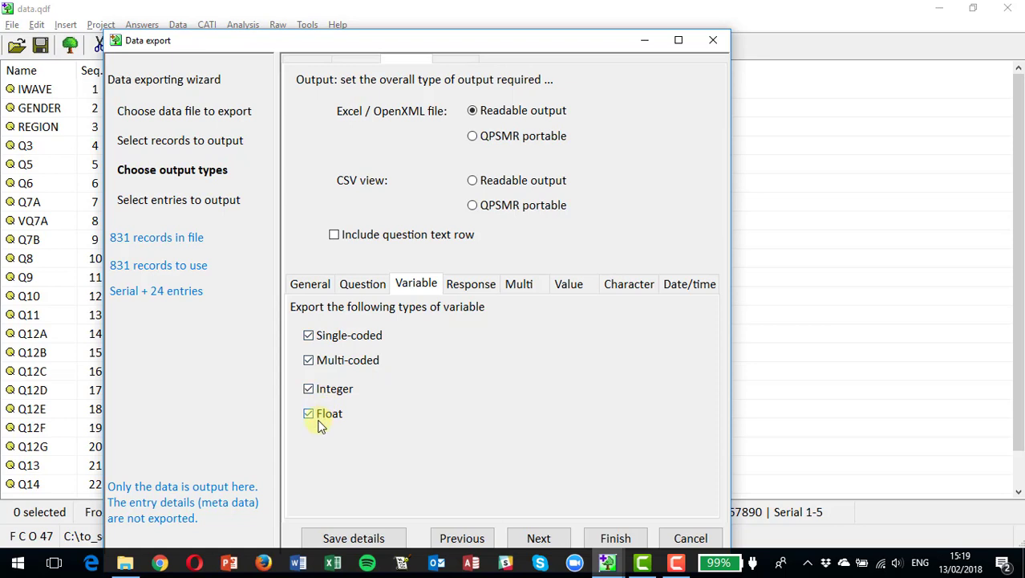
click(484, 290)
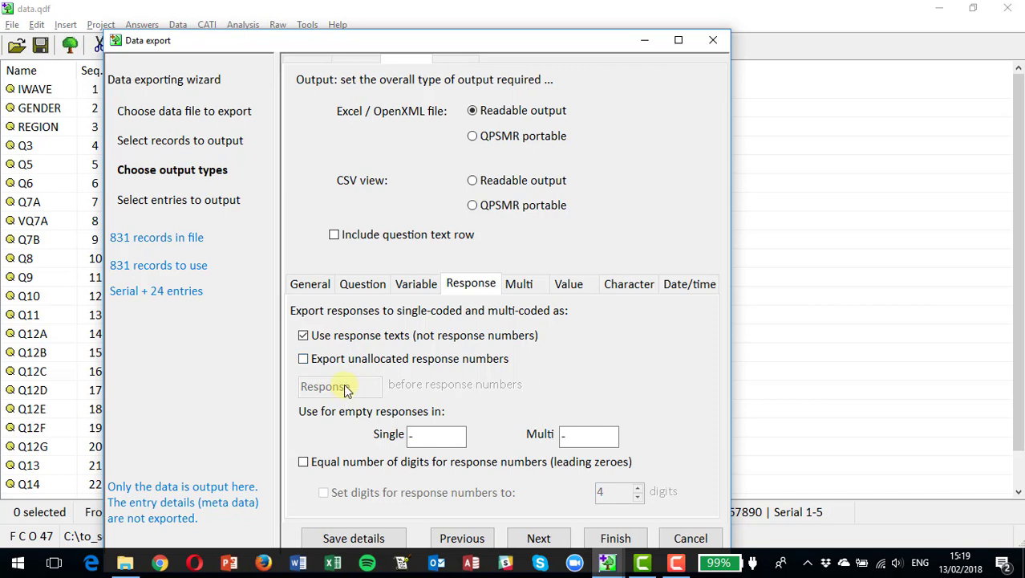
click(522, 284)
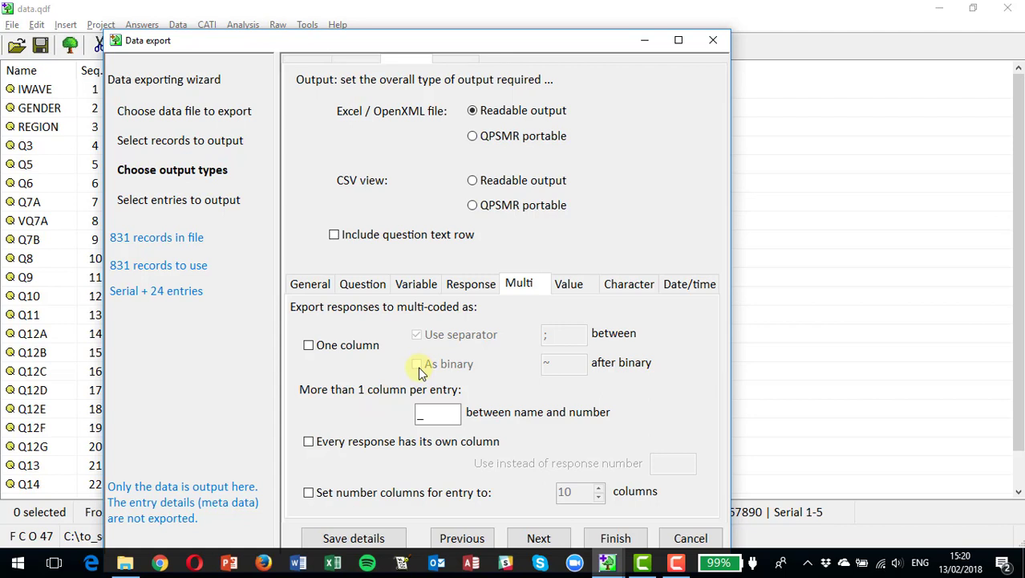
click(426, 410)
click(583, 286)
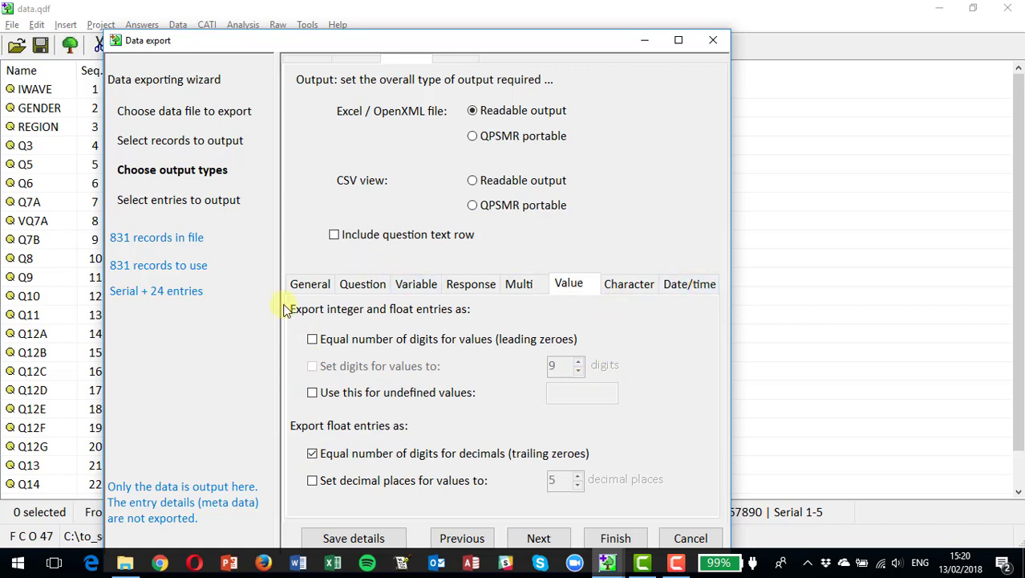
click(307, 285)
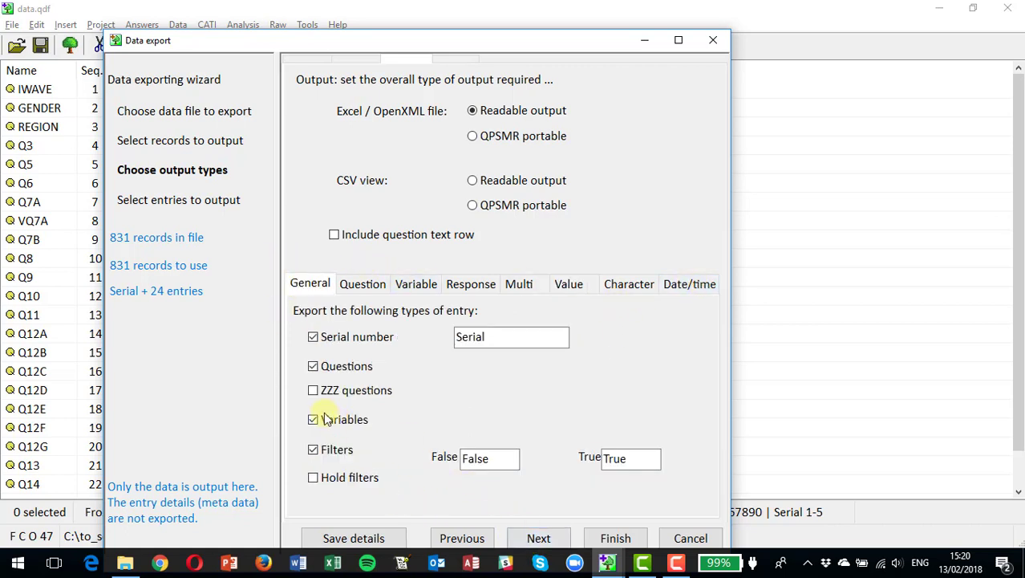
click(362, 286)
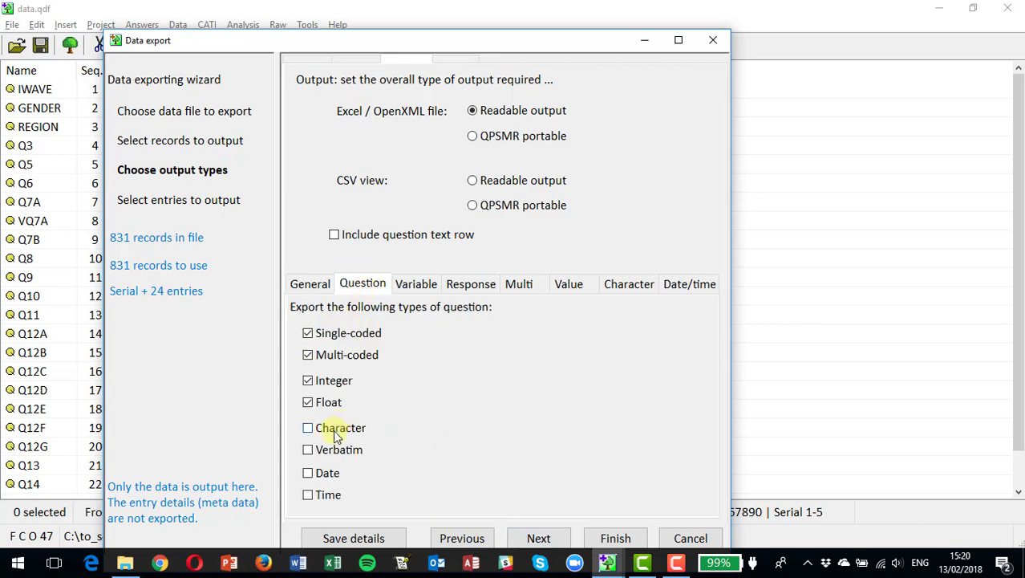
- Advance to entry selection and replace the whole output list with the entries REGION through Q12A from the main window
click(538, 539)
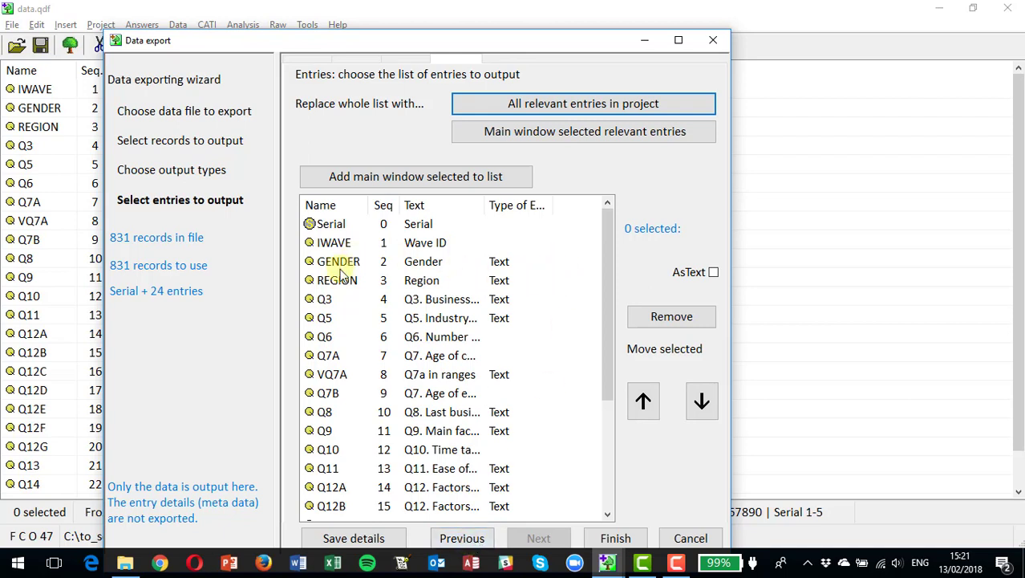
click(556, 140)
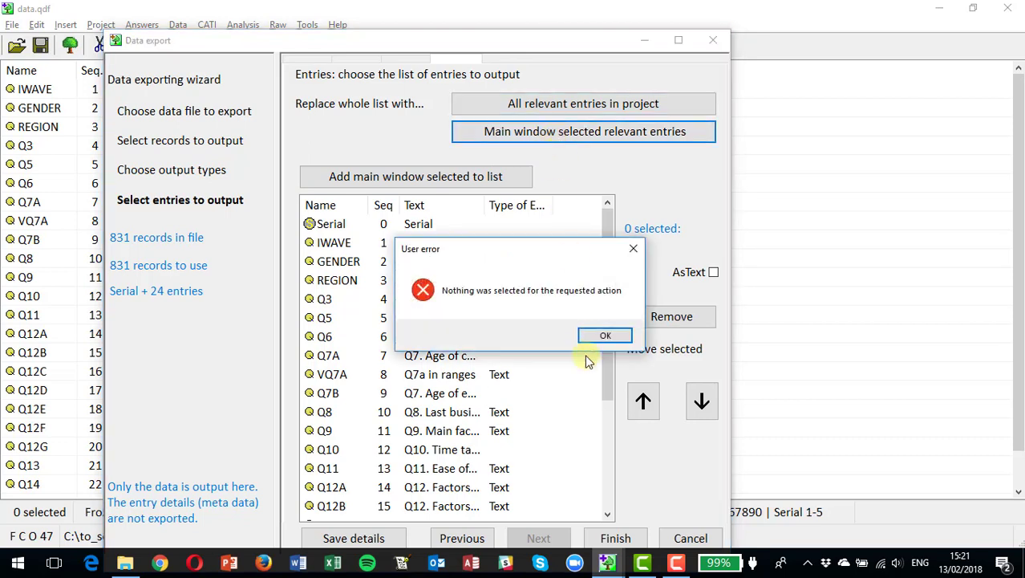
click(603, 336)
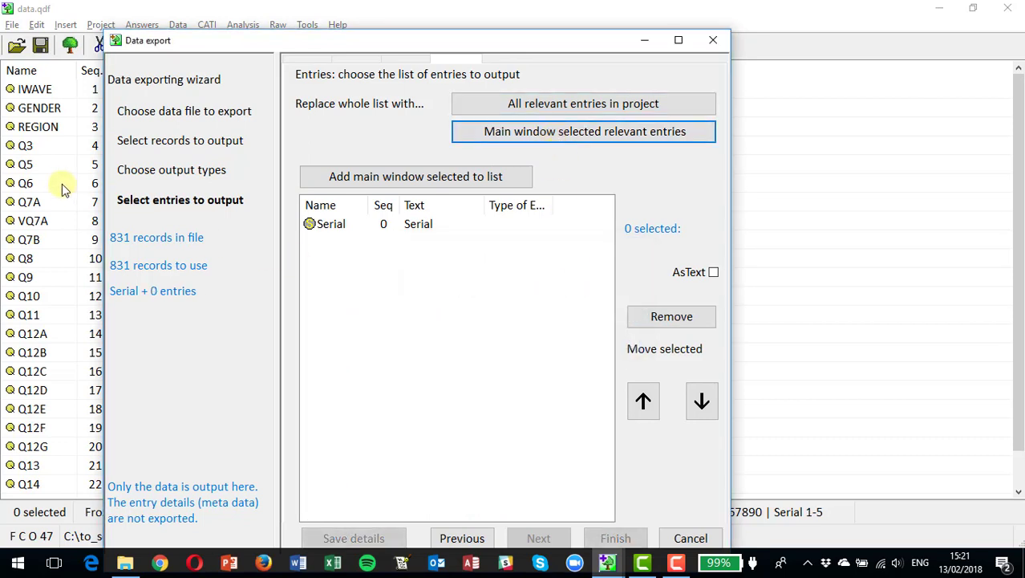
click(38, 131)
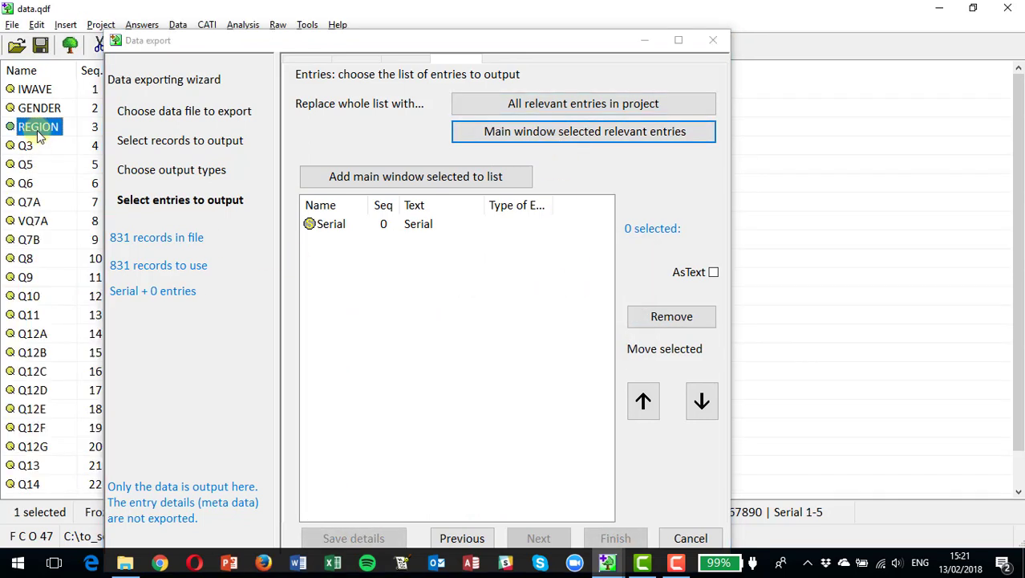
shift+click(33, 337)
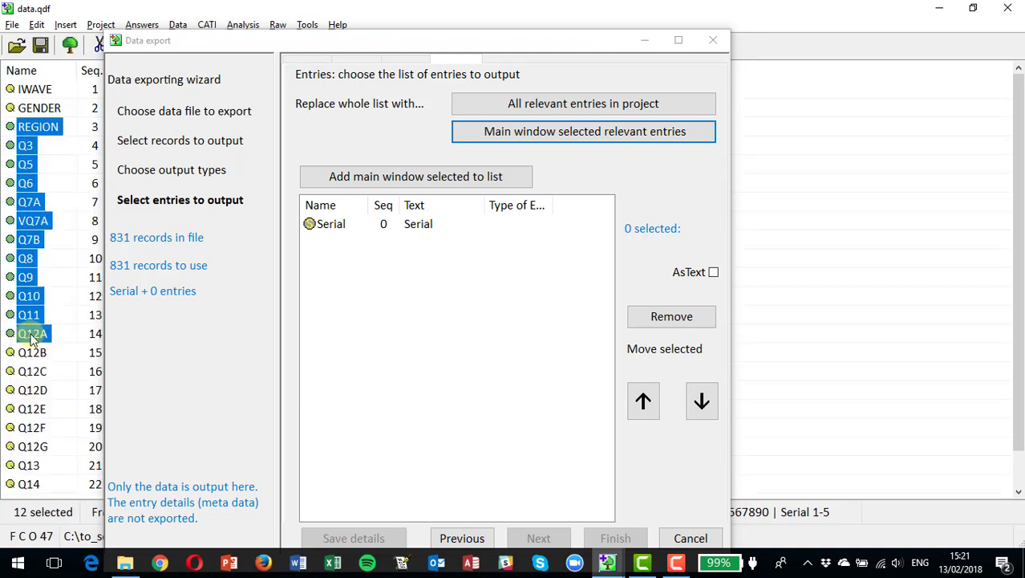
click(560, 133)
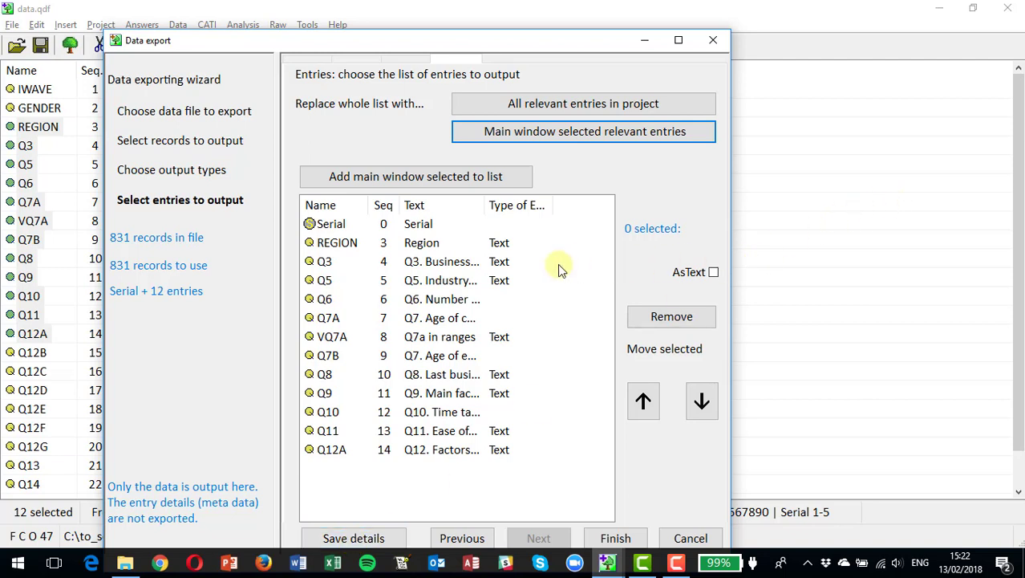
- Select REGION through Q9 in the output list and finish the export, saving the spreadsheet as new Exported.xlsx
click(329, 243)
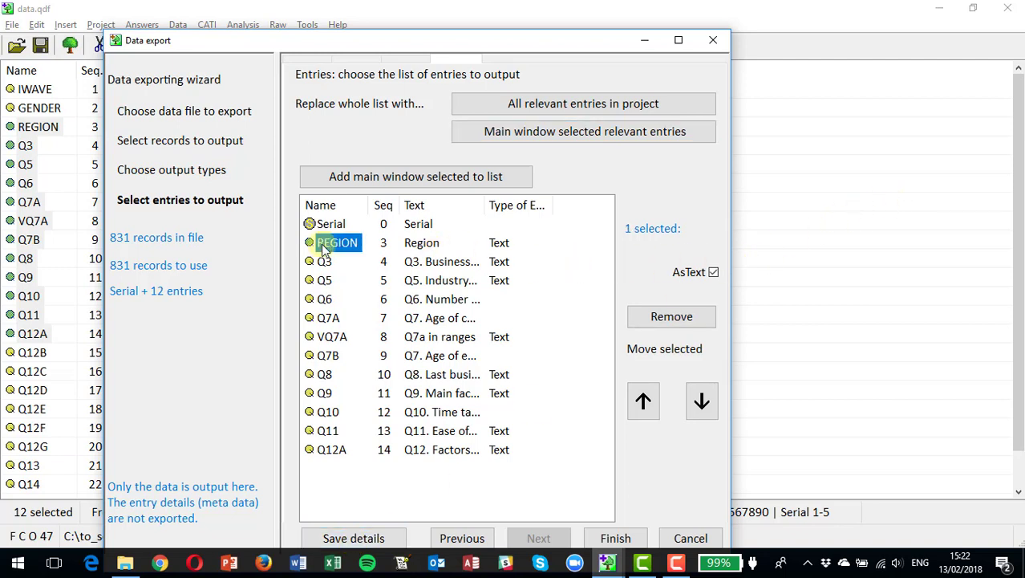
shift+click(324, 393)
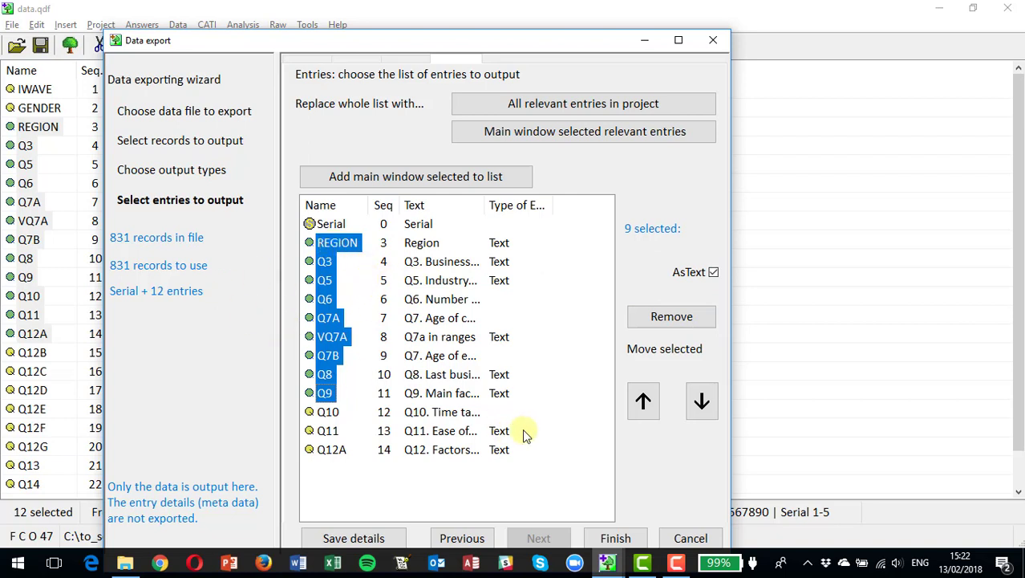
click(616, 543)
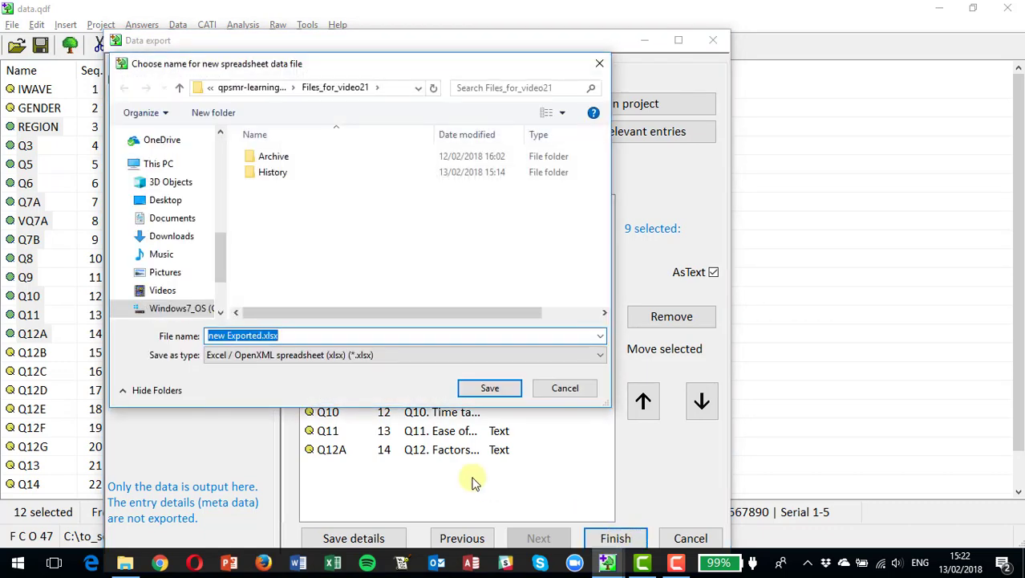
click(489, 387)
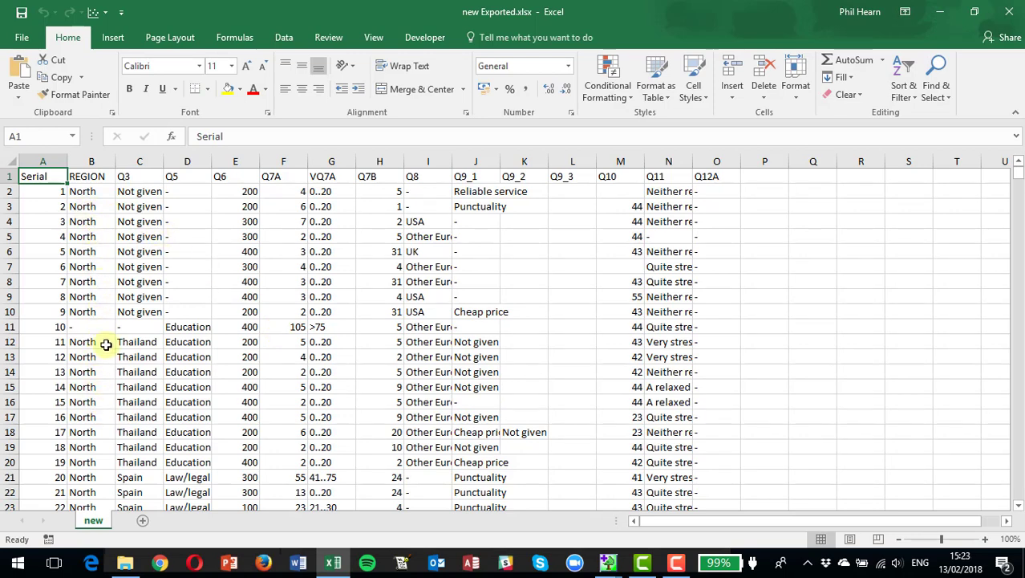
- Inspect the exported records and columns of new Exported.xlsx in Excel and close the workbook
scroll(84, 252, down, 15)
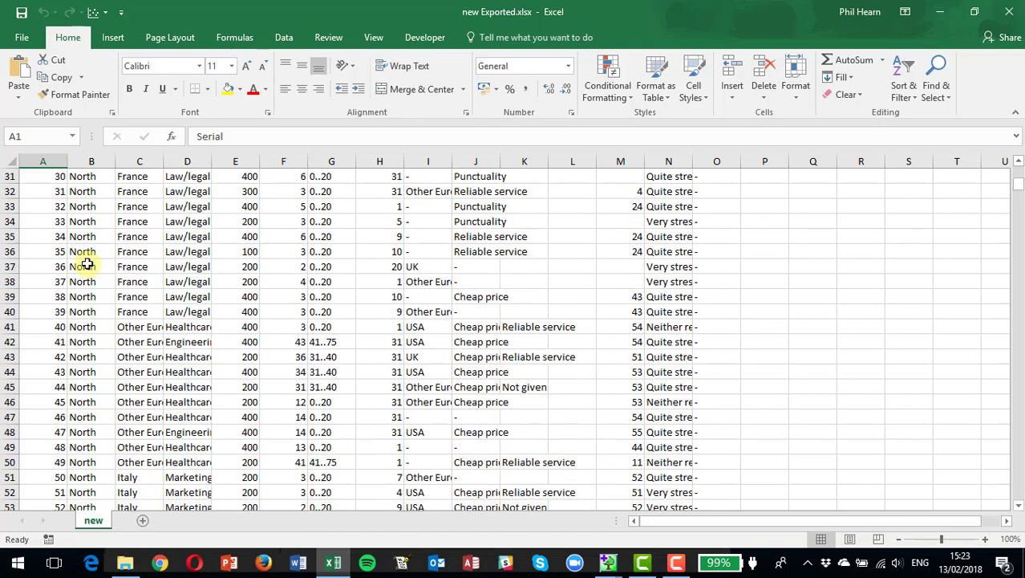
scroll(84, 258, down, 5)
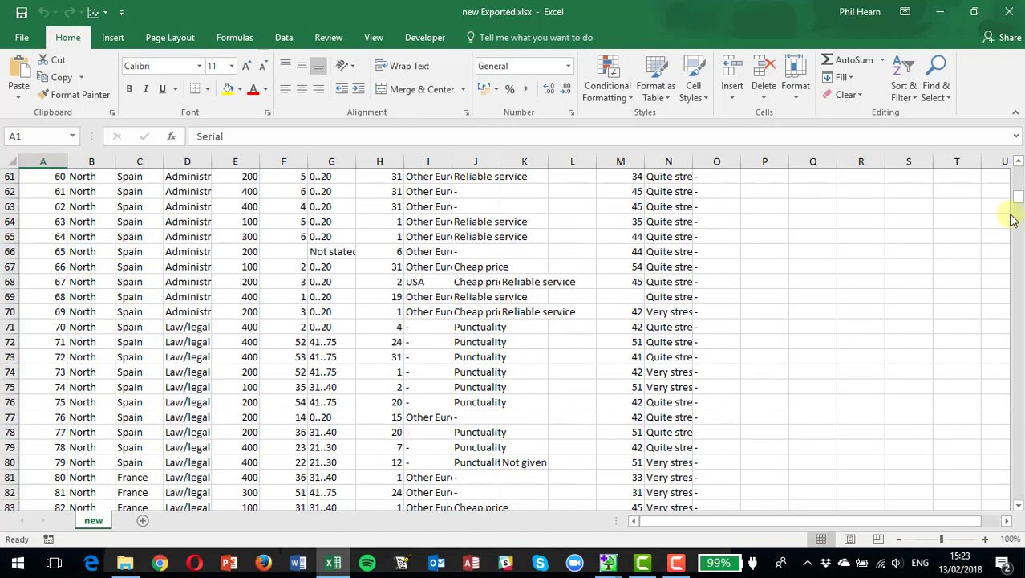
drag(1020, 203, 1020, 163)
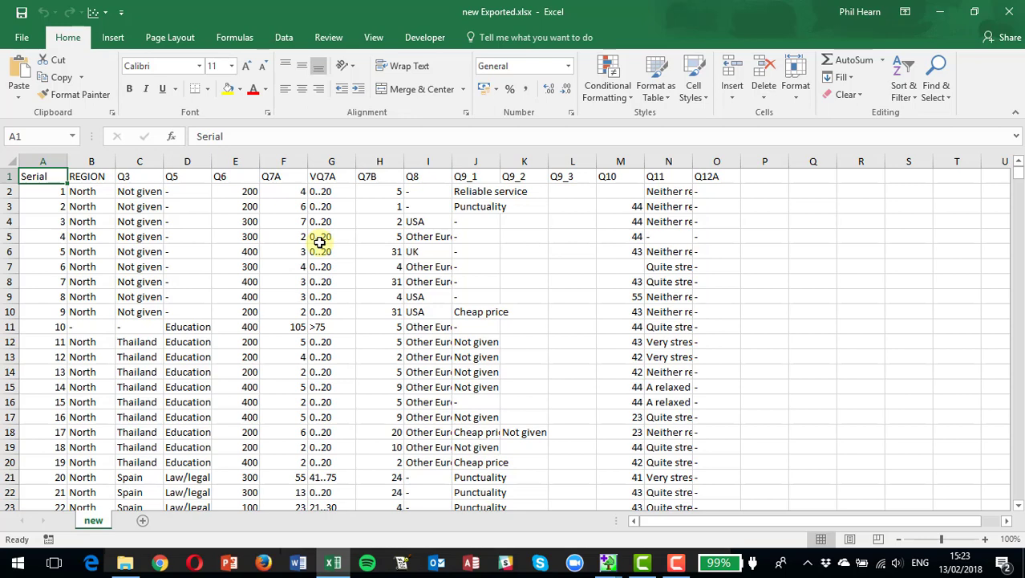
click(83, 195)
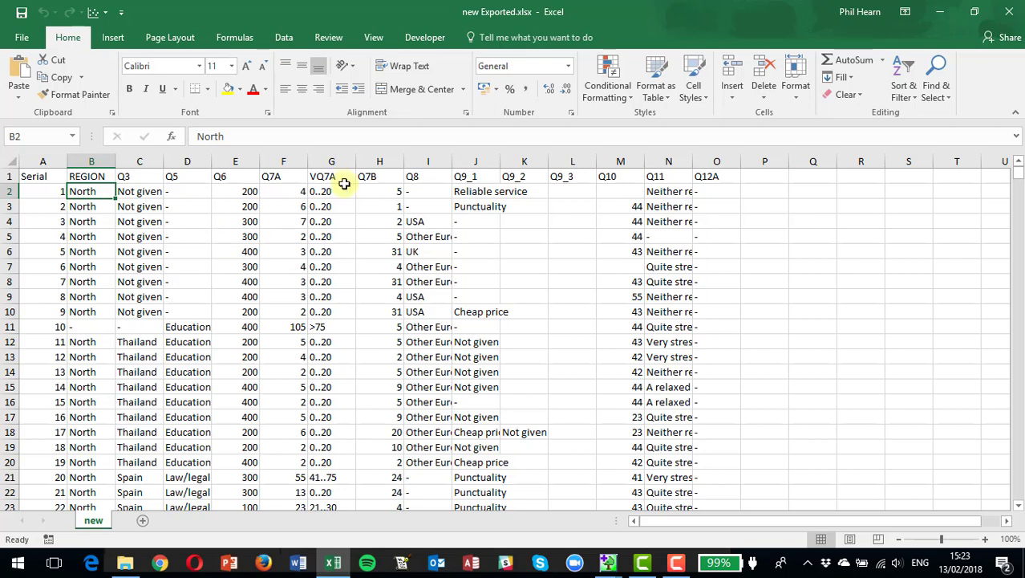
click(1009, 11)
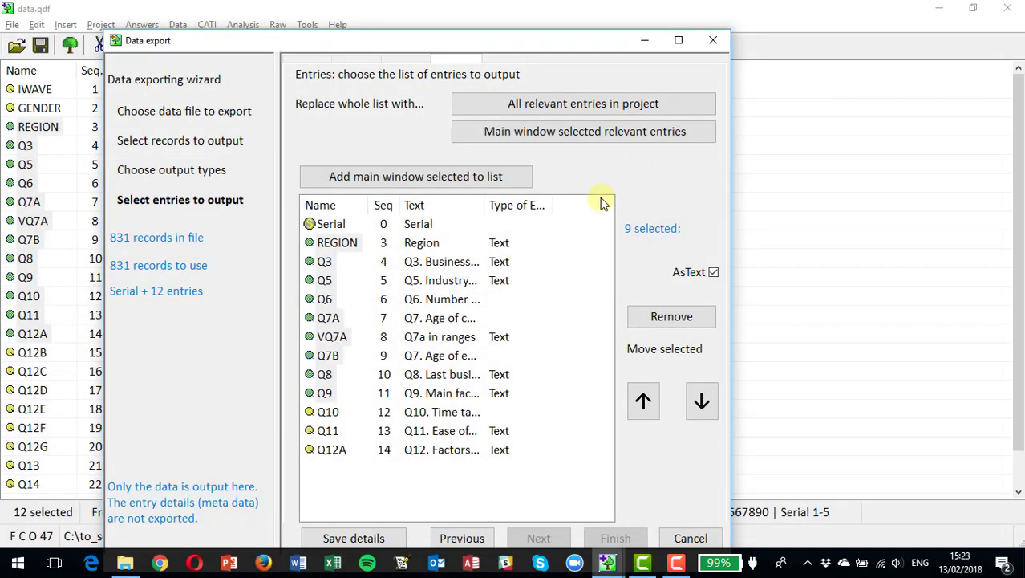
- Close the data export wizard and review the formats for exporting the project with existing data and the whole project with data
click(691, 538)
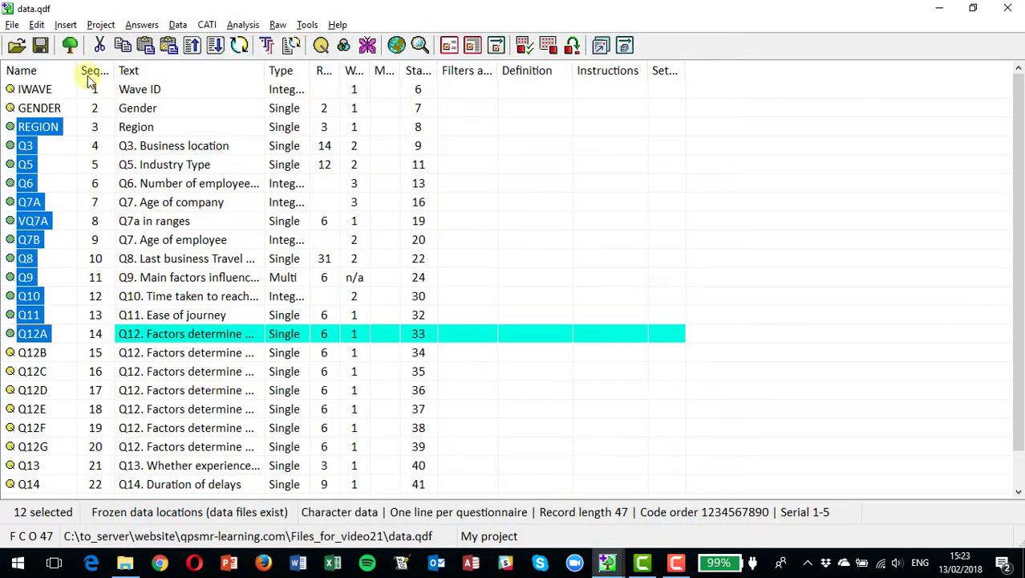
click(12, 24)
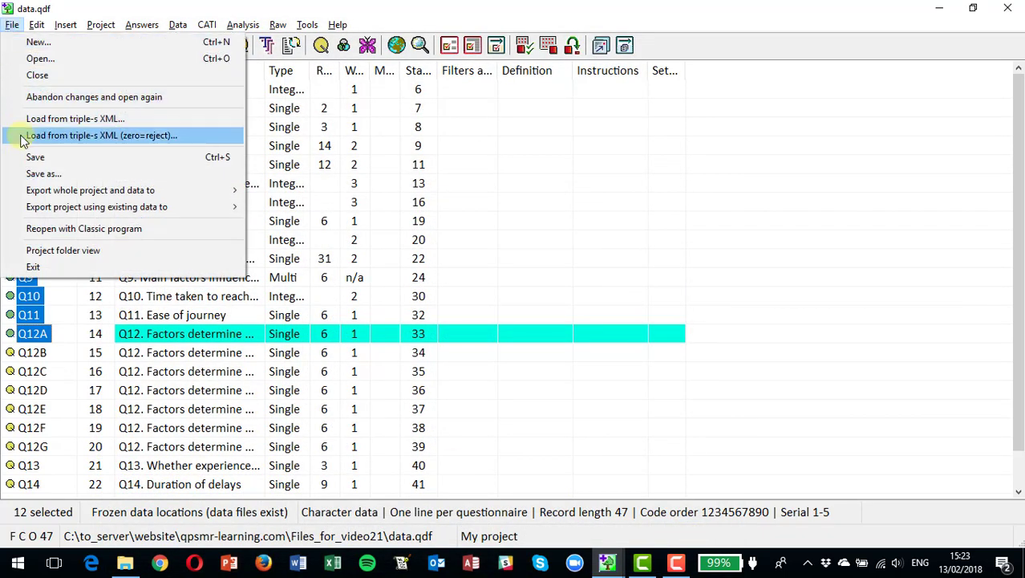
mouse_move(66, 207)
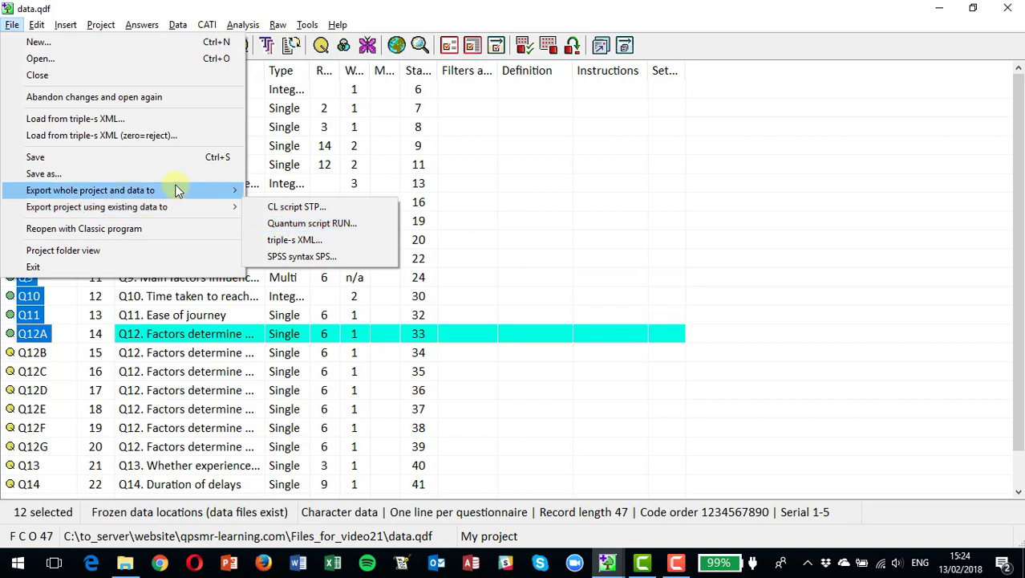
mouse_move(178, 190)
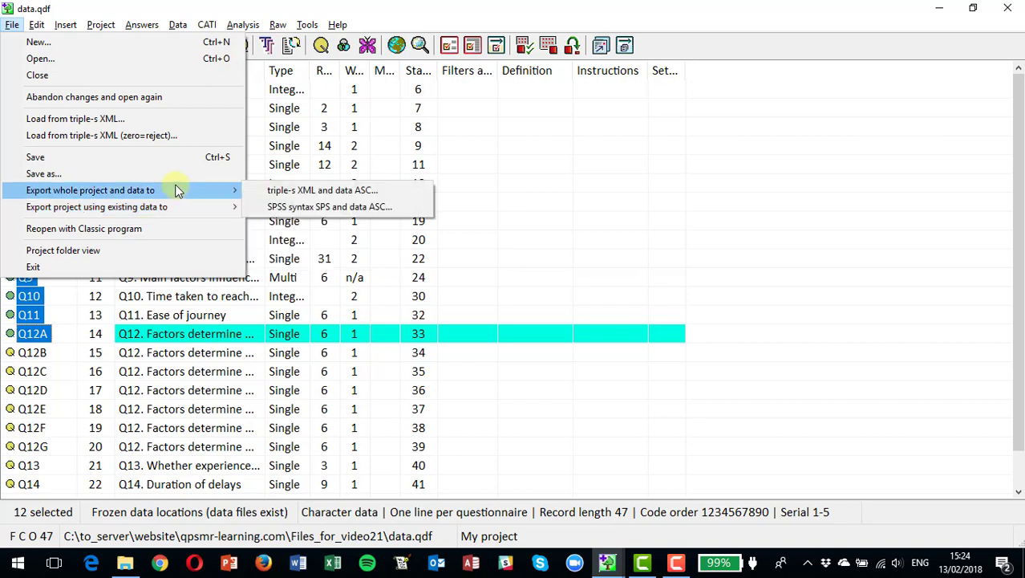